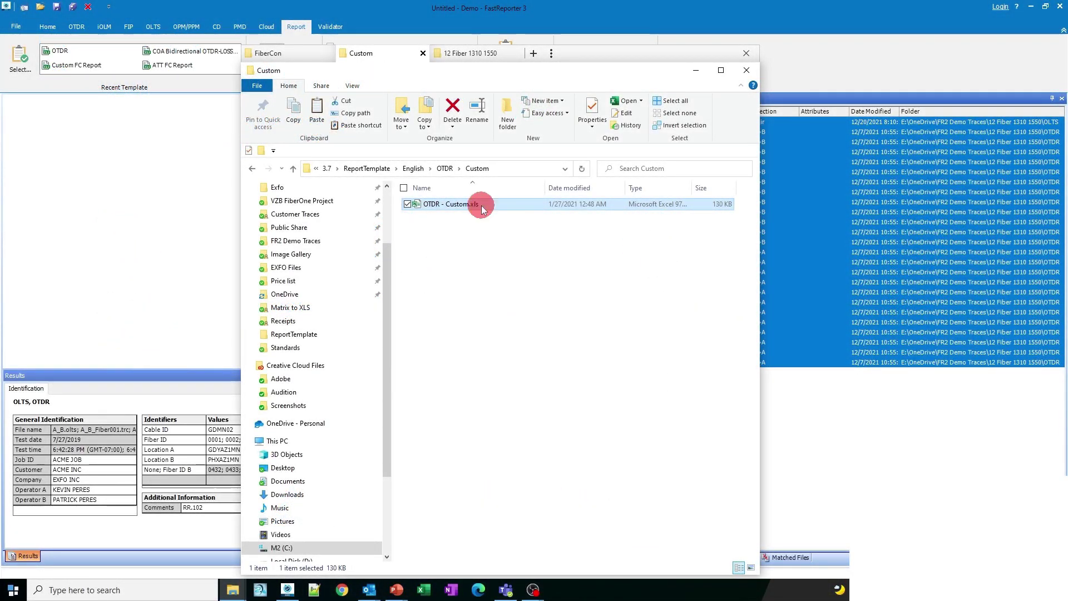
- Open OTDR - Custom.xls and view the Configurations settings: ApplyThresholds TRUE, NumberFormat and CellMerging FALSE
double_click(481, 205)
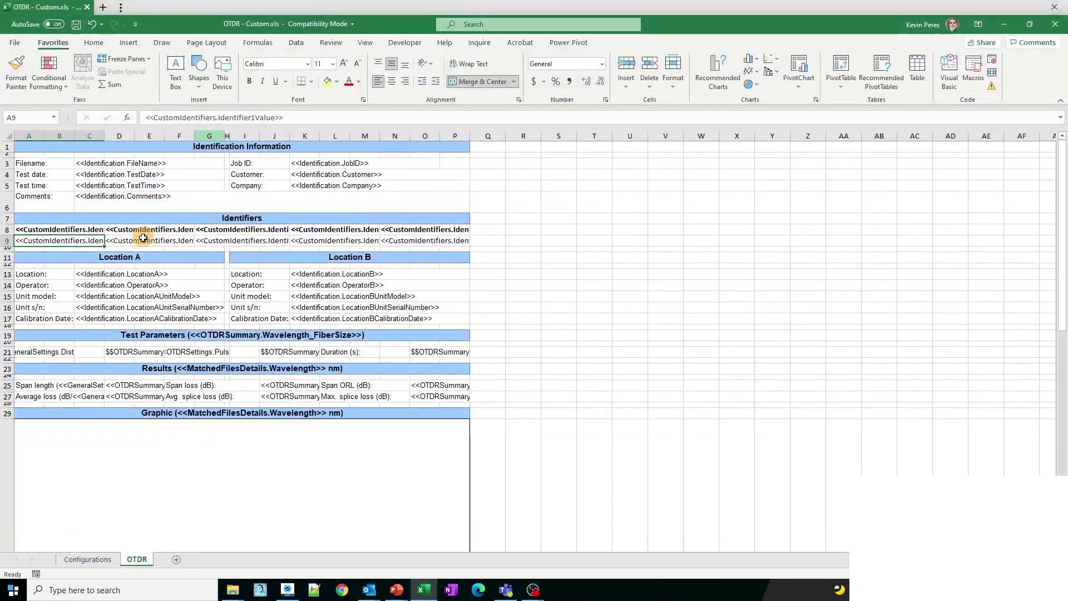
click(150, 286)
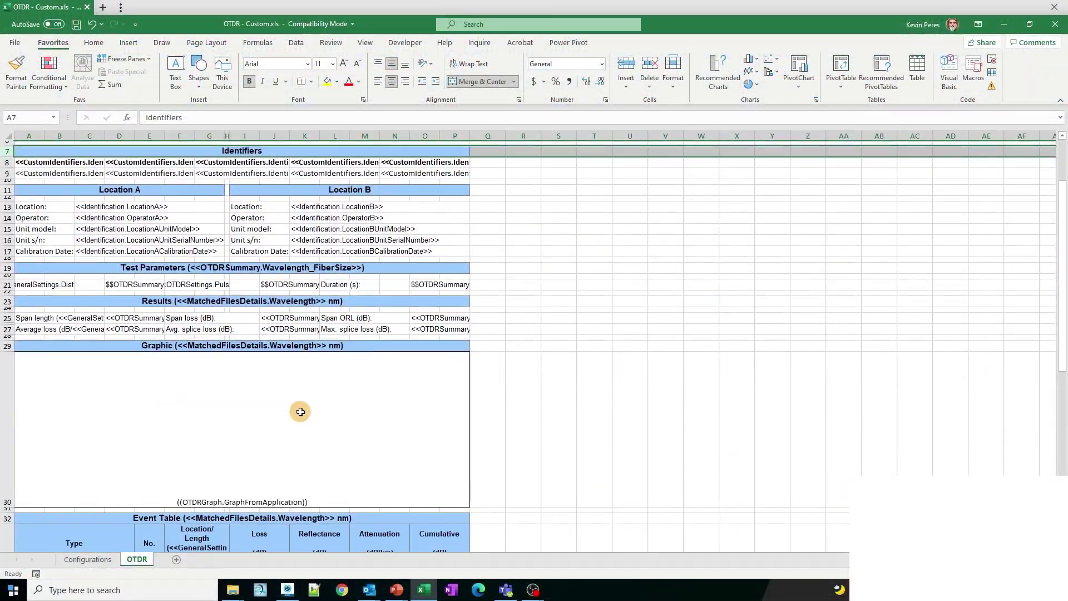
scroll(301, 411, down, 1)
scroll(300, 411, up, 3)
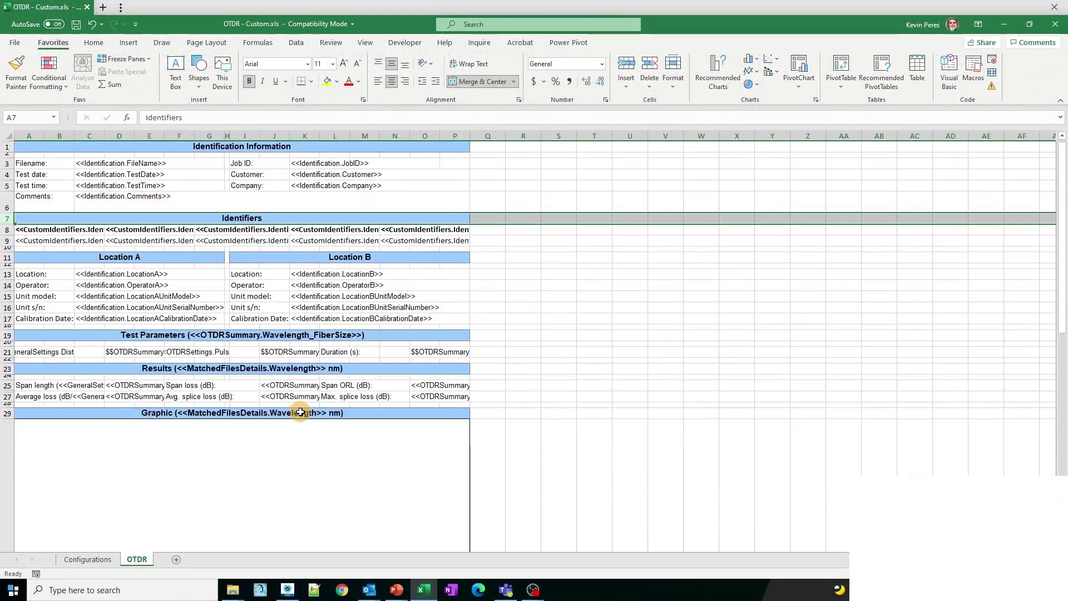
- Unhide the hidden Configurations sheet
click(106, 561)
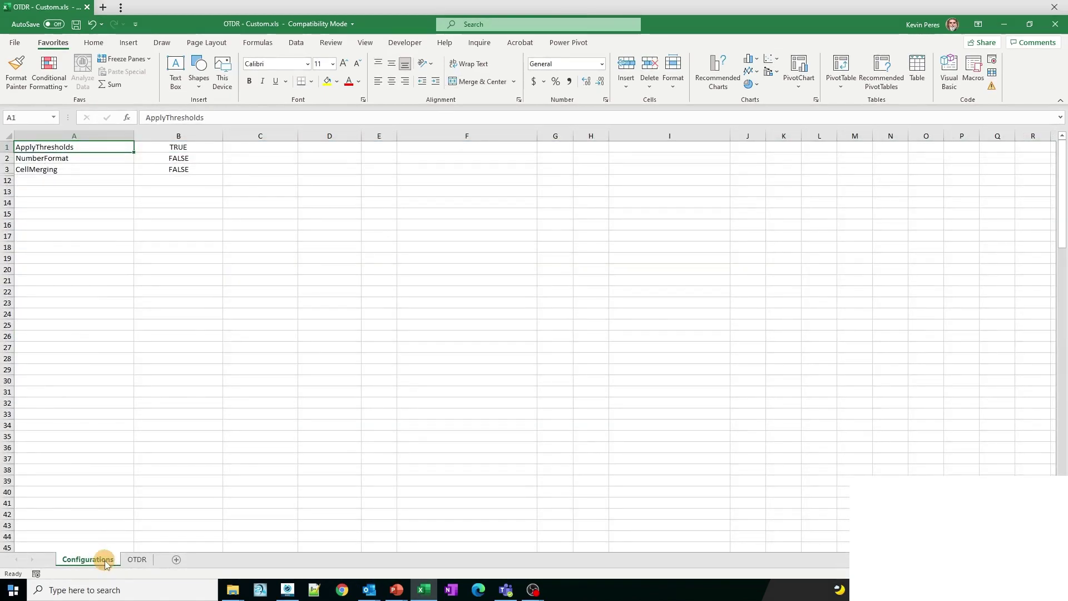
right_click(105, 561)
key(Escape)
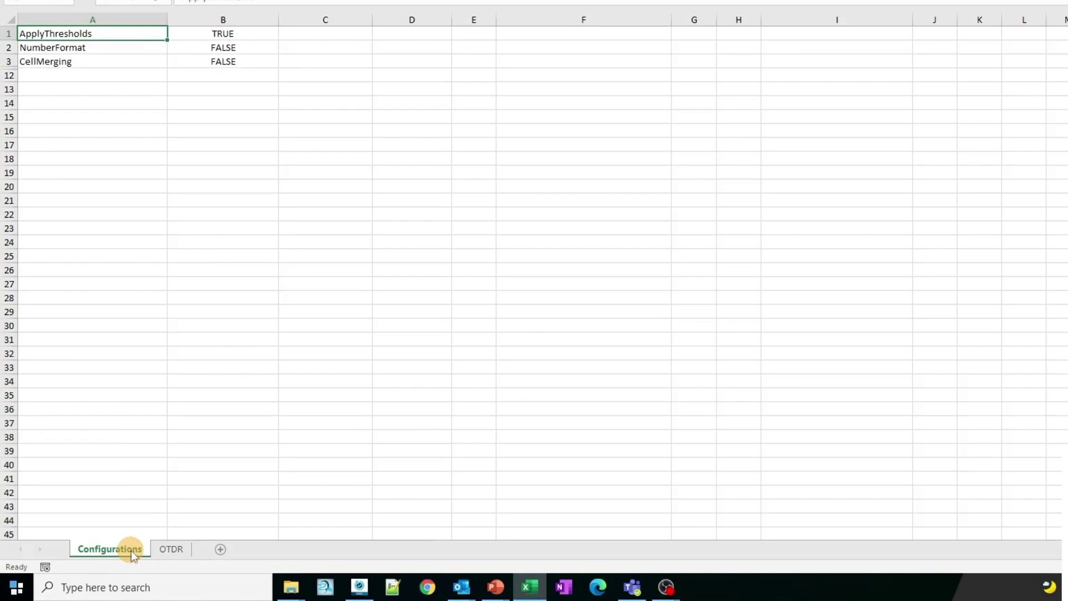
right_click(132, 550)
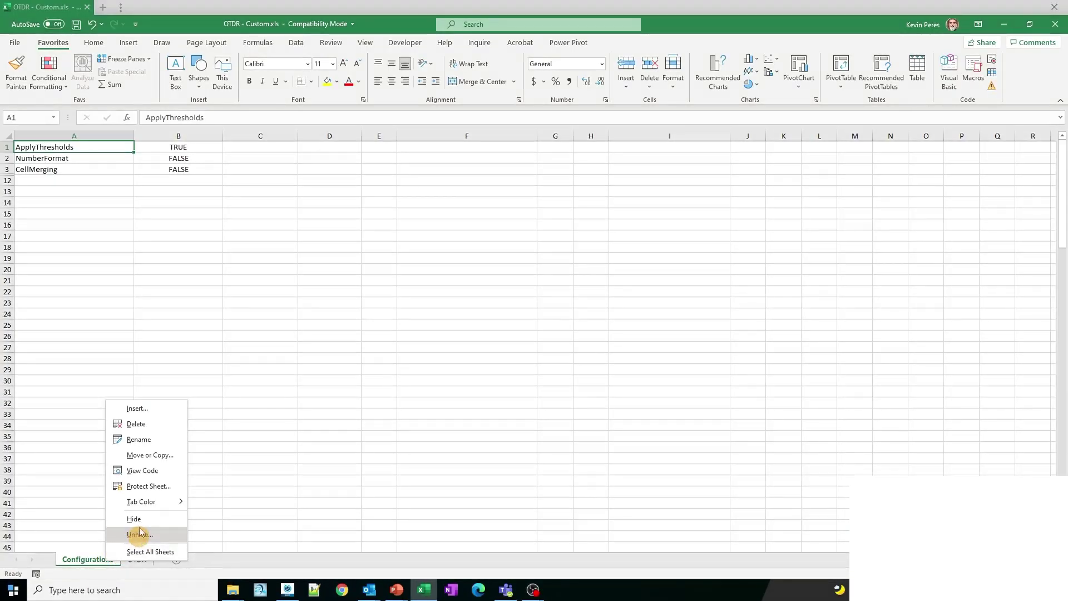
click(140, 534)
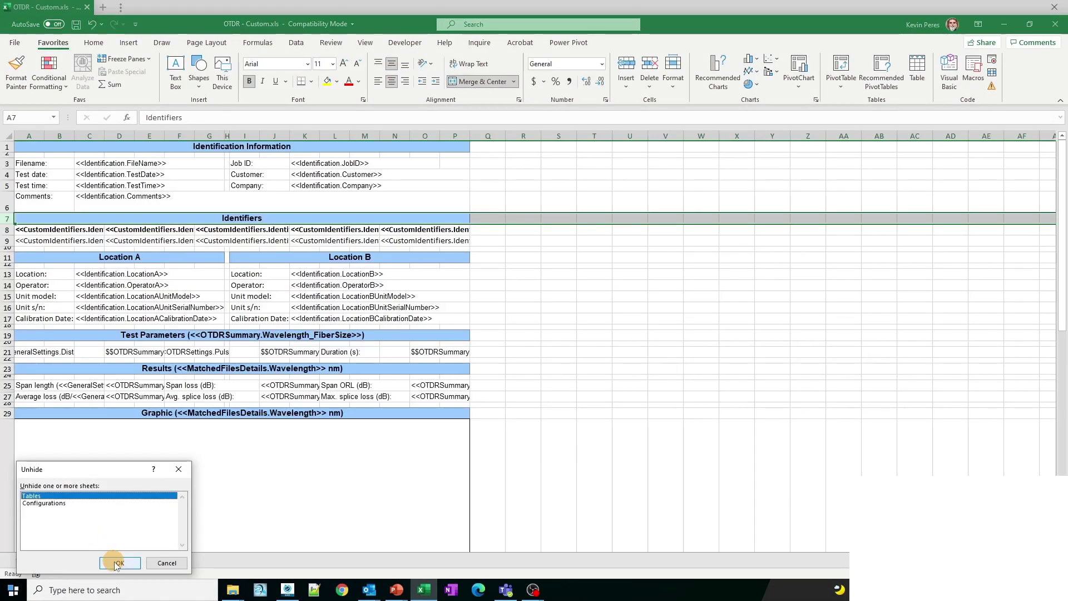
click(52, 503)
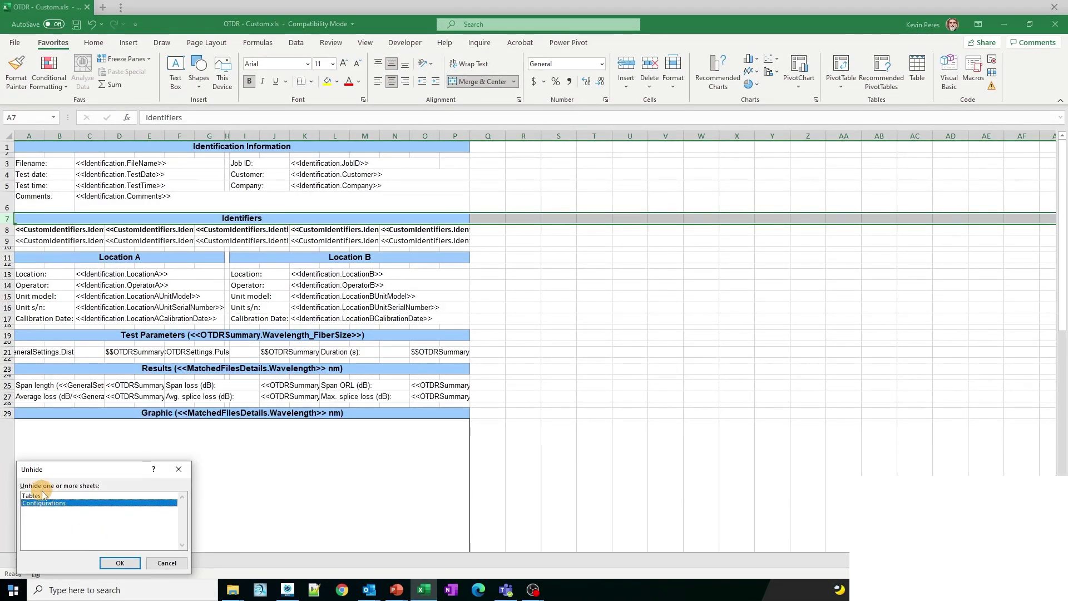
click(103, 563)
- Unhide rows 4–11 on the Configurations sheet and check the OTDR range $A$34:$M$35
click(86, 254)
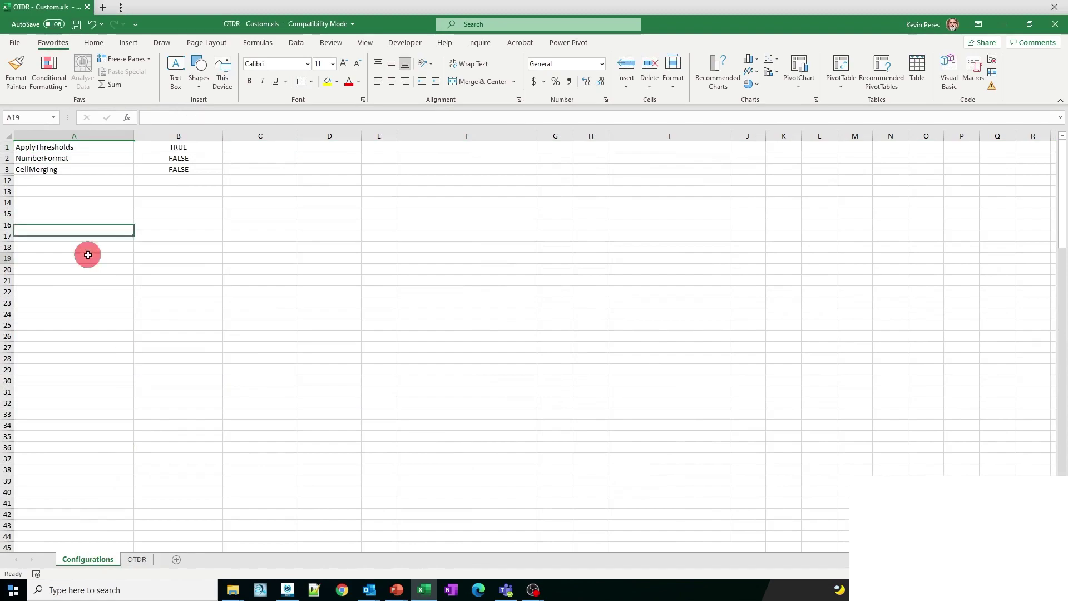
key(ctrl+a)
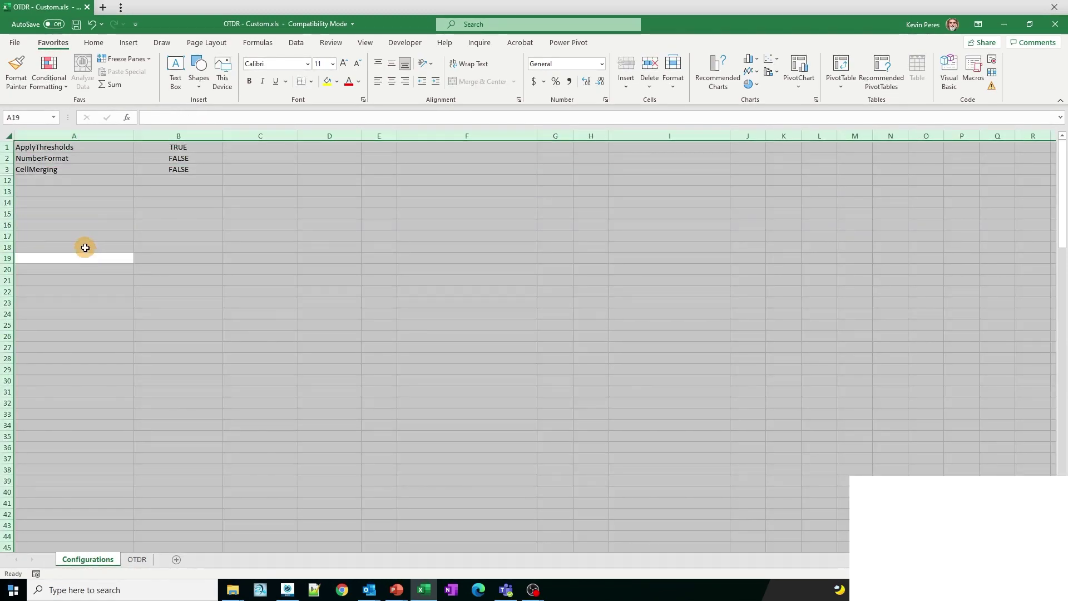
right_click(86, 191)
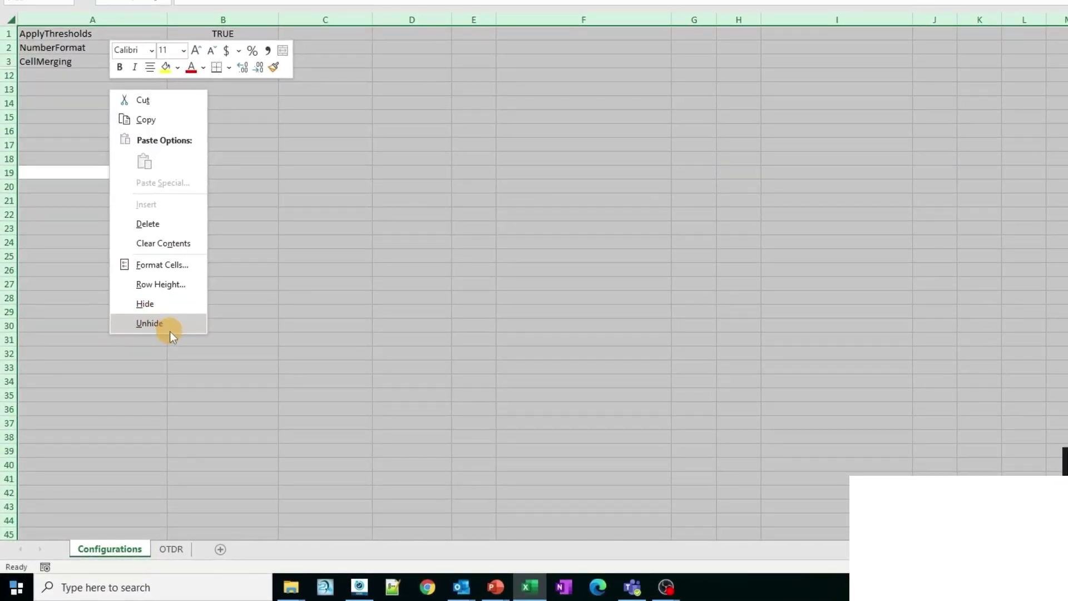
click(169, 331)
click(92, 186)
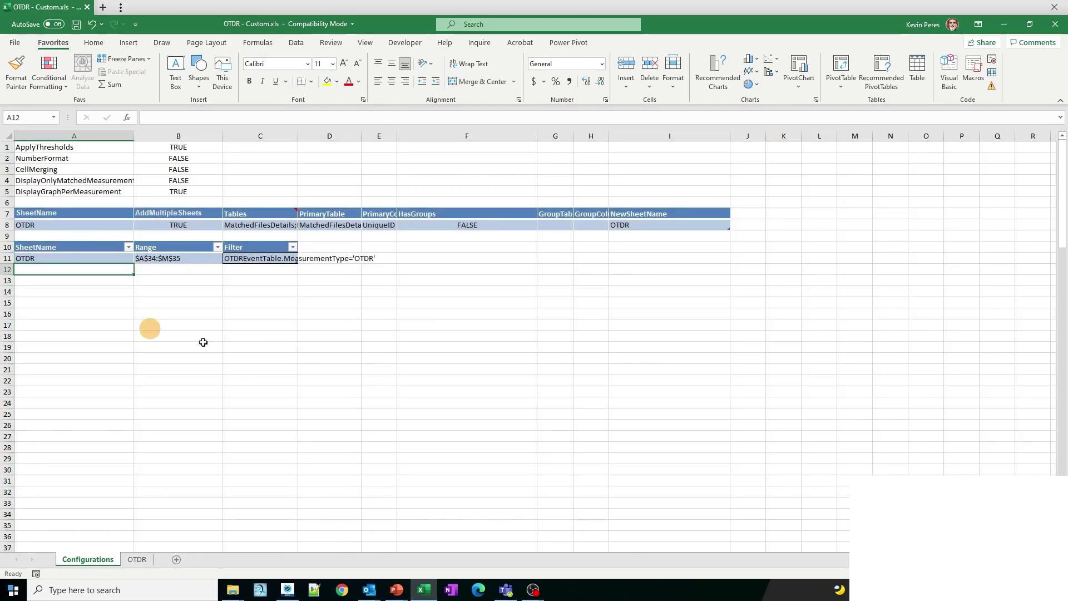
click(160, 259)
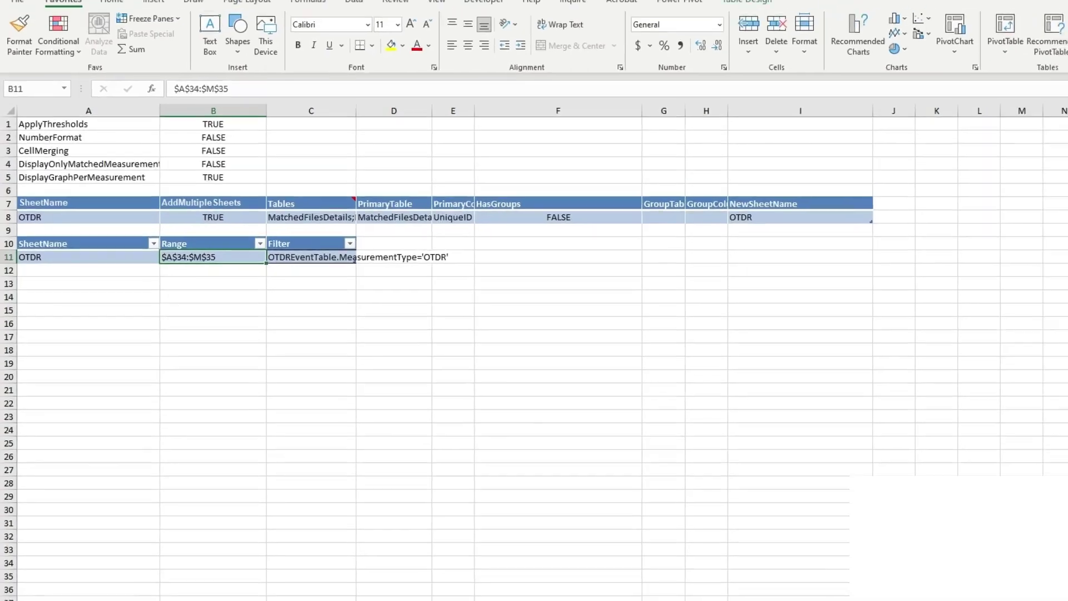
- Jump to A34 on the OTDR sheet and unhide row 35 with its Loss PassFailStatus placeholders
click(141, 558)
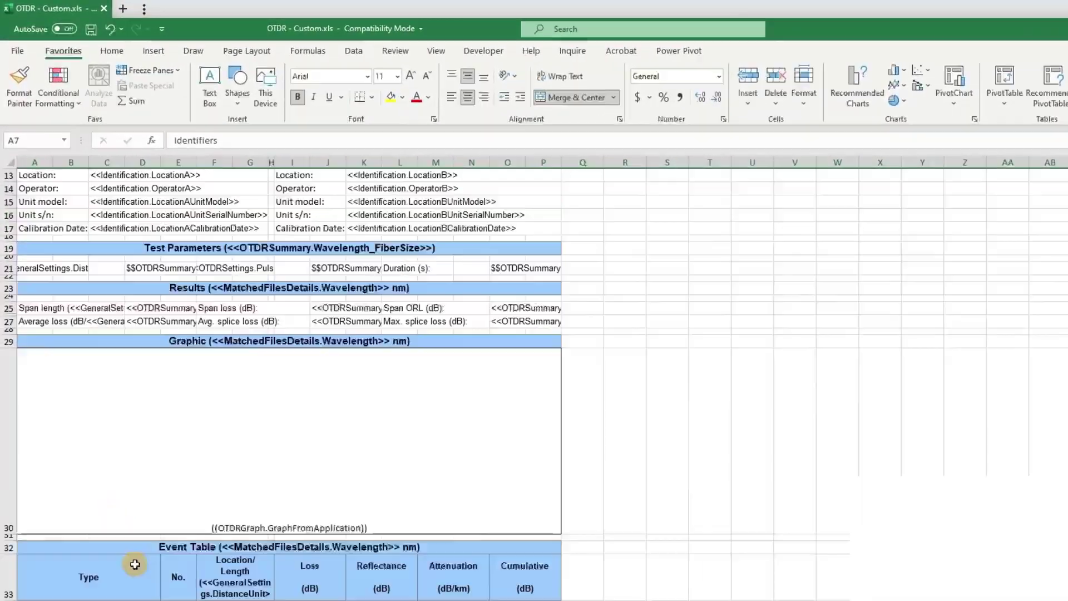
scroll(134, 411, down, 1)
click(42, 140)
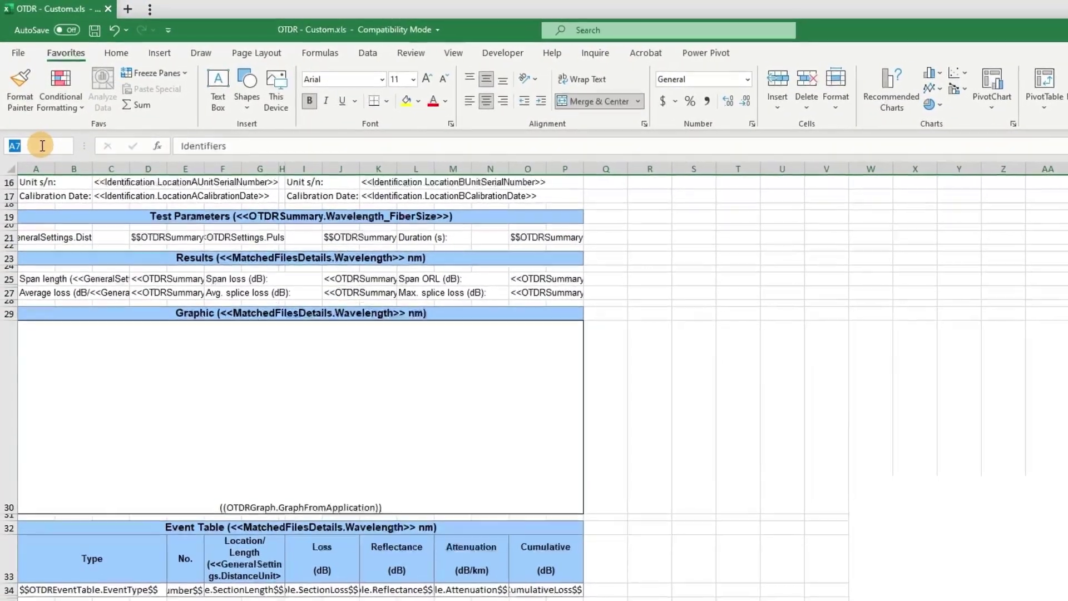
text(A34)
key(Return)
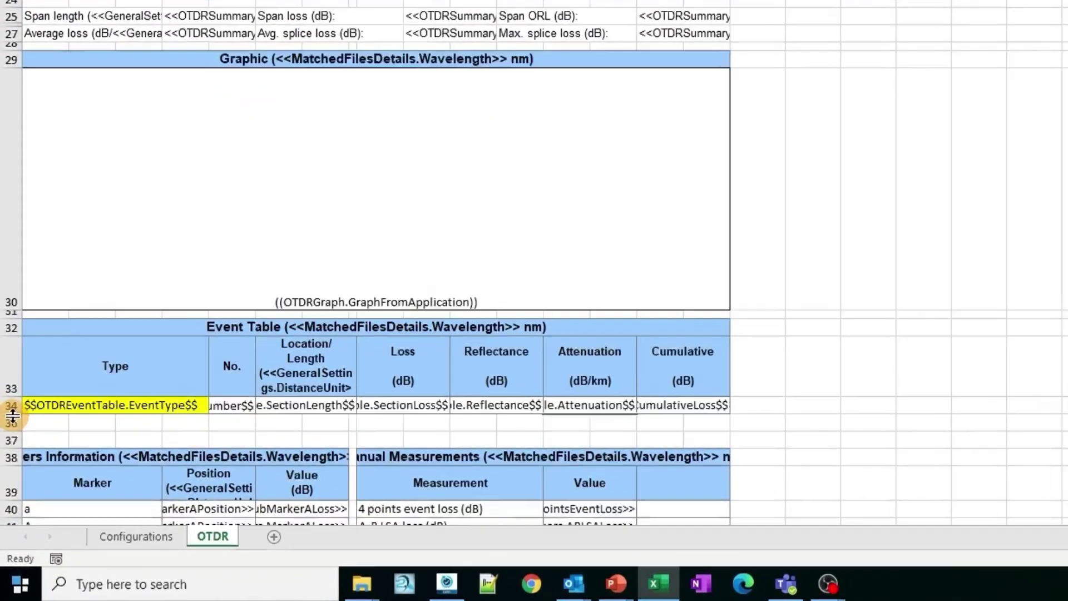
click(12, 415)
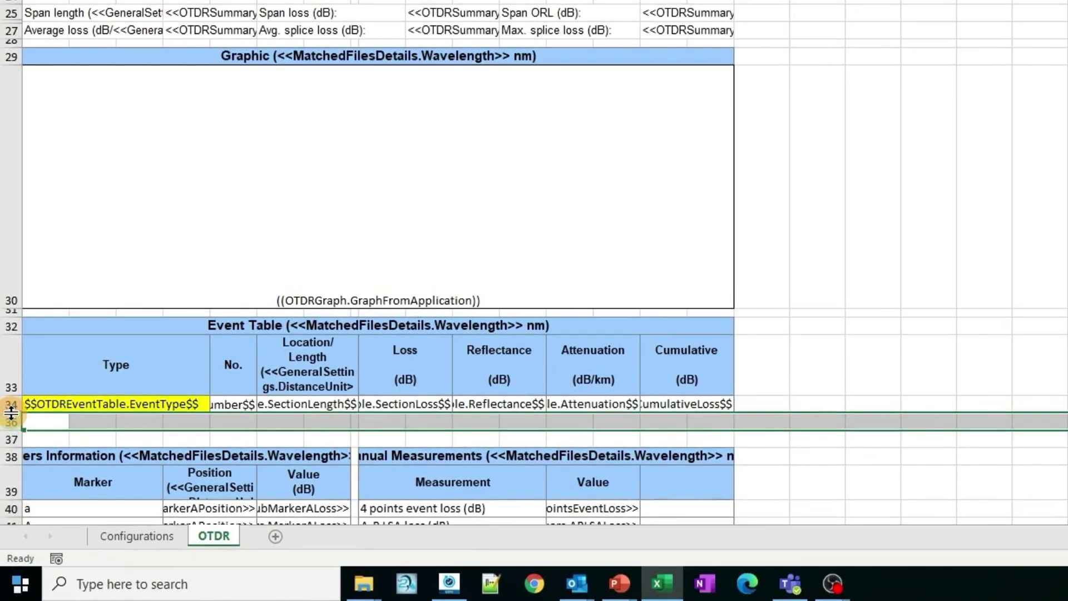
double_click(11, 413)
click(384, 422)
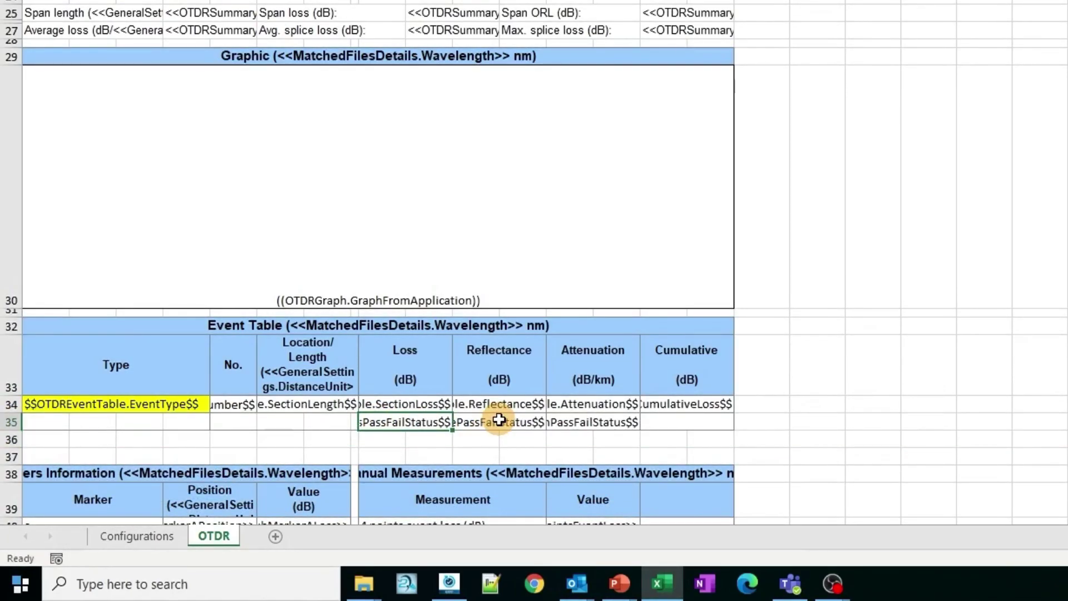
click(401, 421)
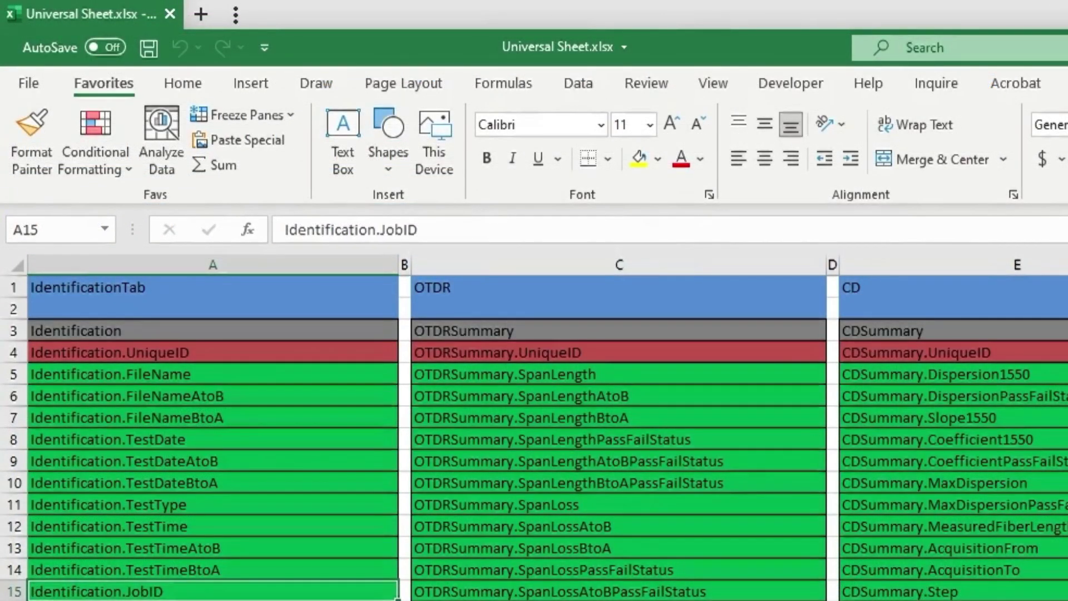
- In File Explorer, browse to C:\ProgramData\Exfo\FastReporter3\3.7\ReportTemplate
scroll(534, 434, down, 5)
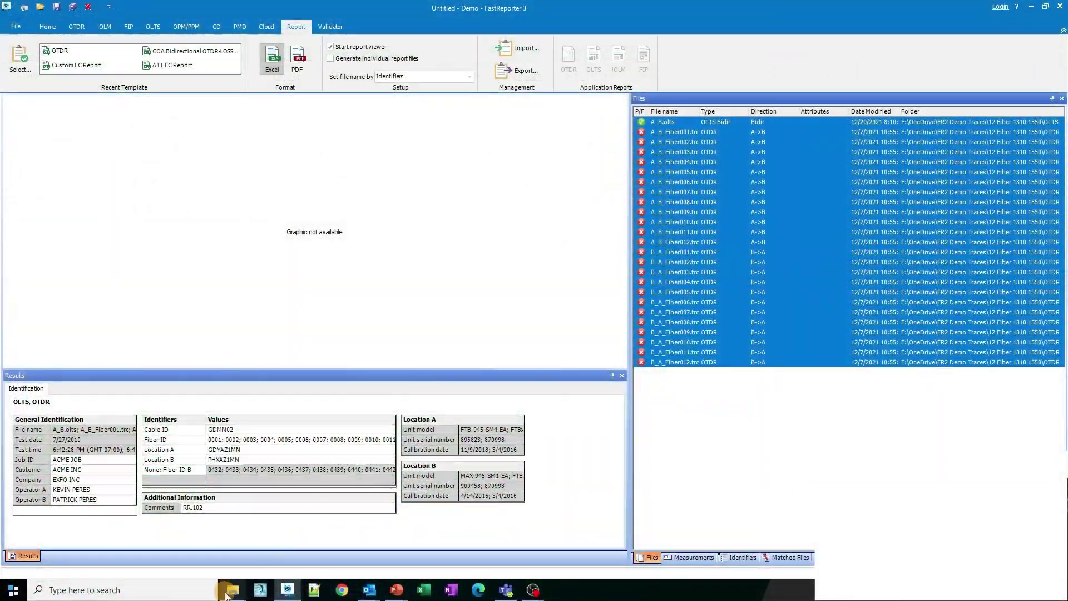
mouse_move(232, 591)
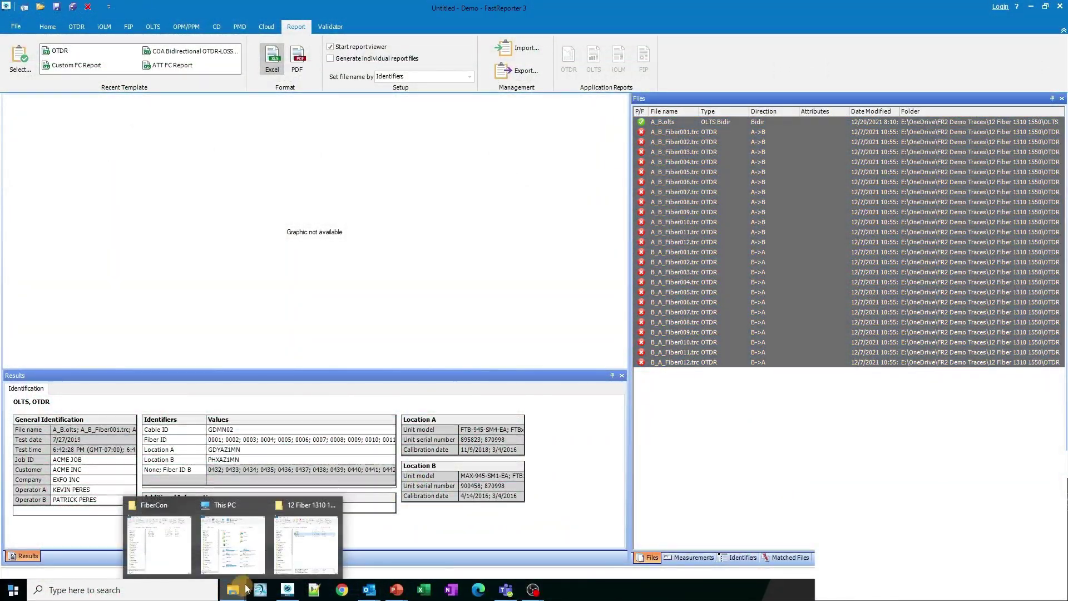
click(204, 553)
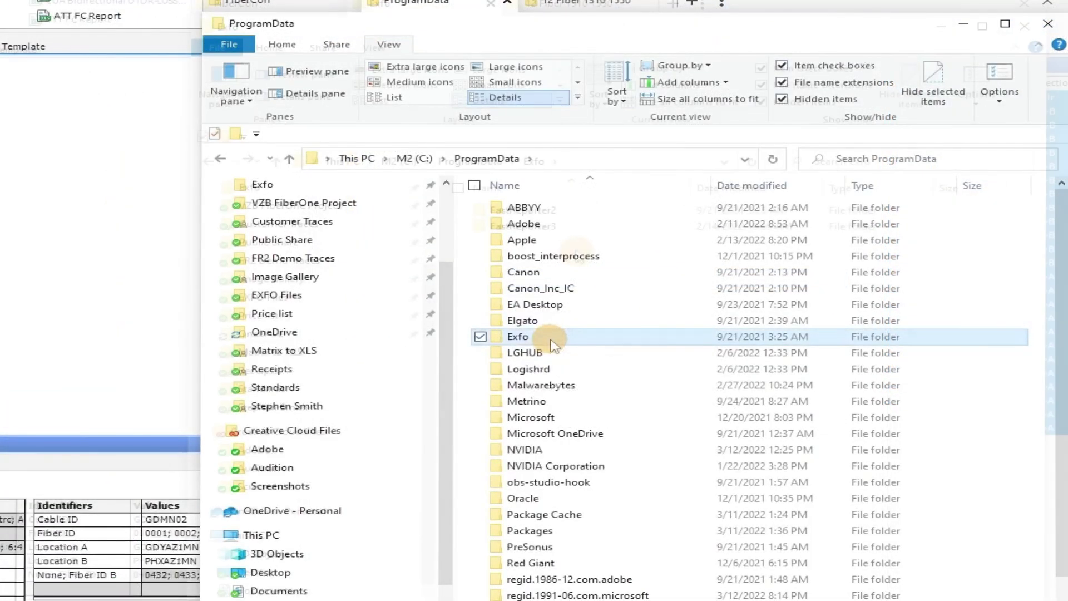
double_click(517, 337)
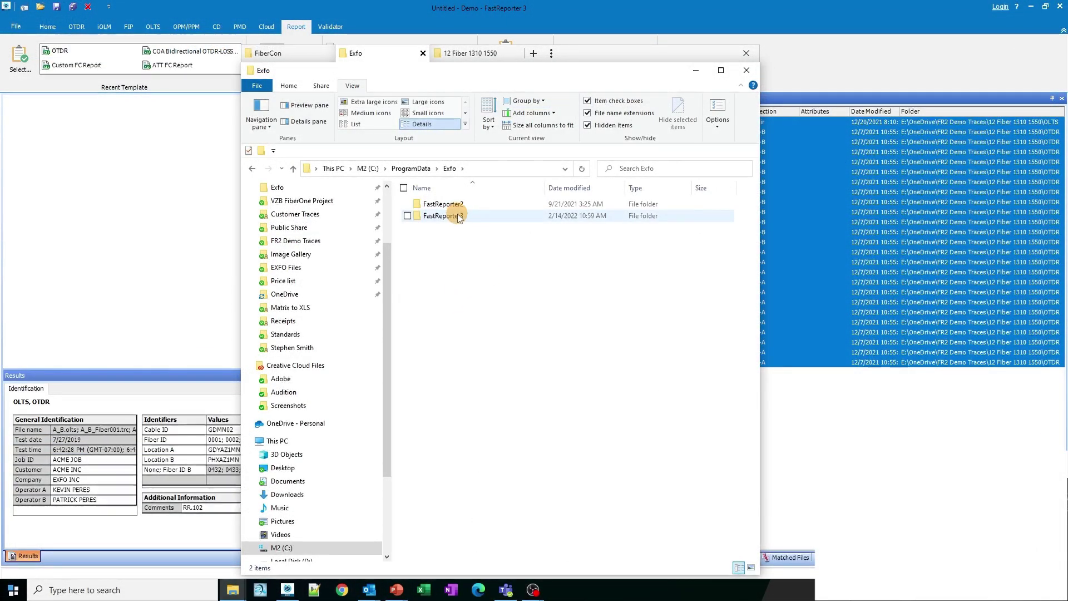
double_click(457, 216)
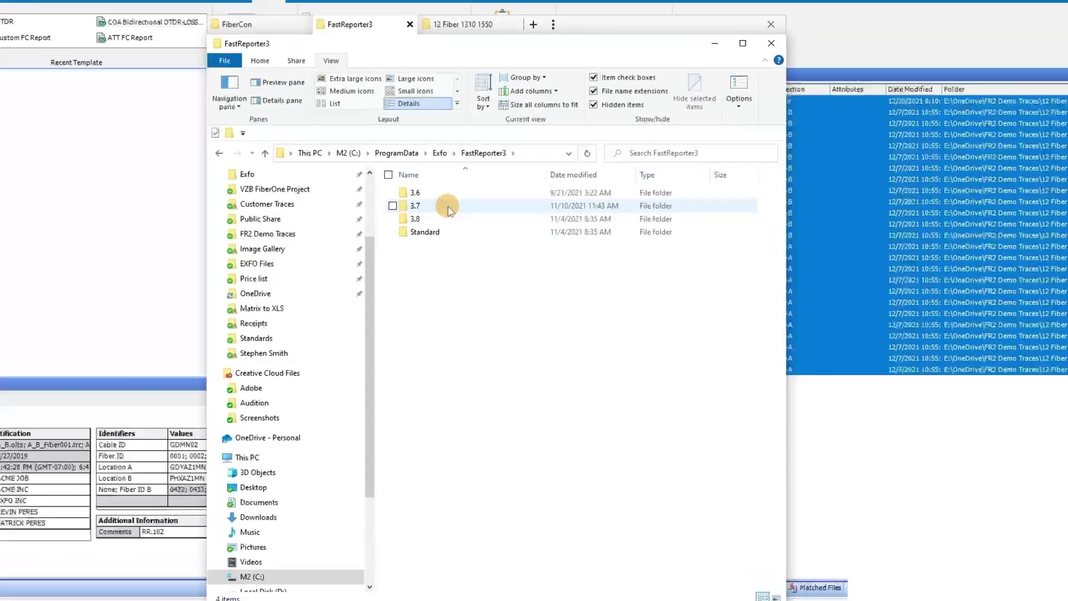
double_click(456, 216)
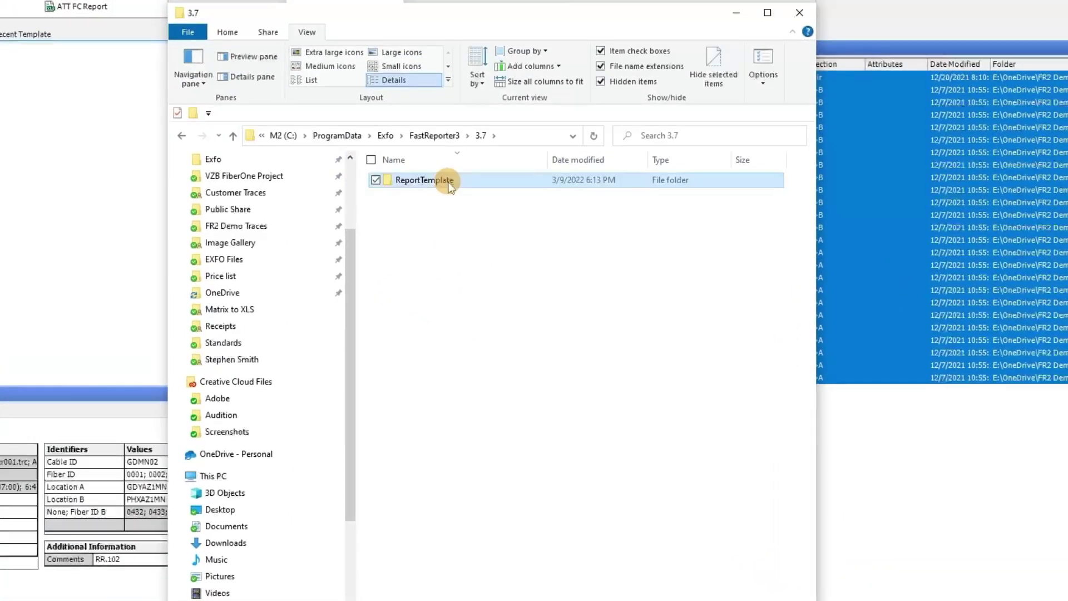
double_click(464, 204)
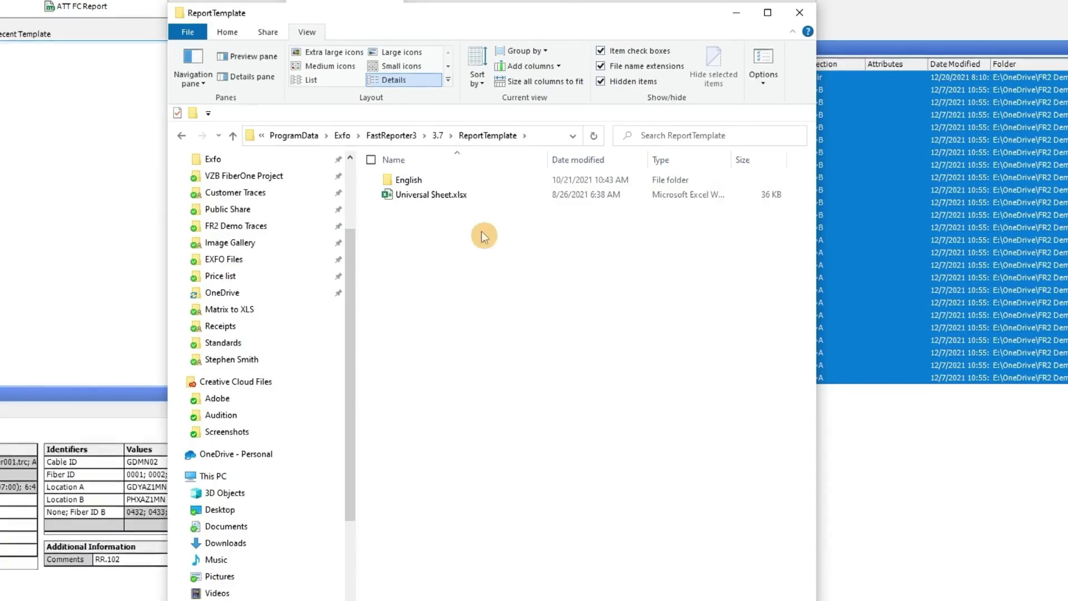
- Open Universal Sheet.xlsx and scroll through its list of report tag fields
double_click(440, 196)
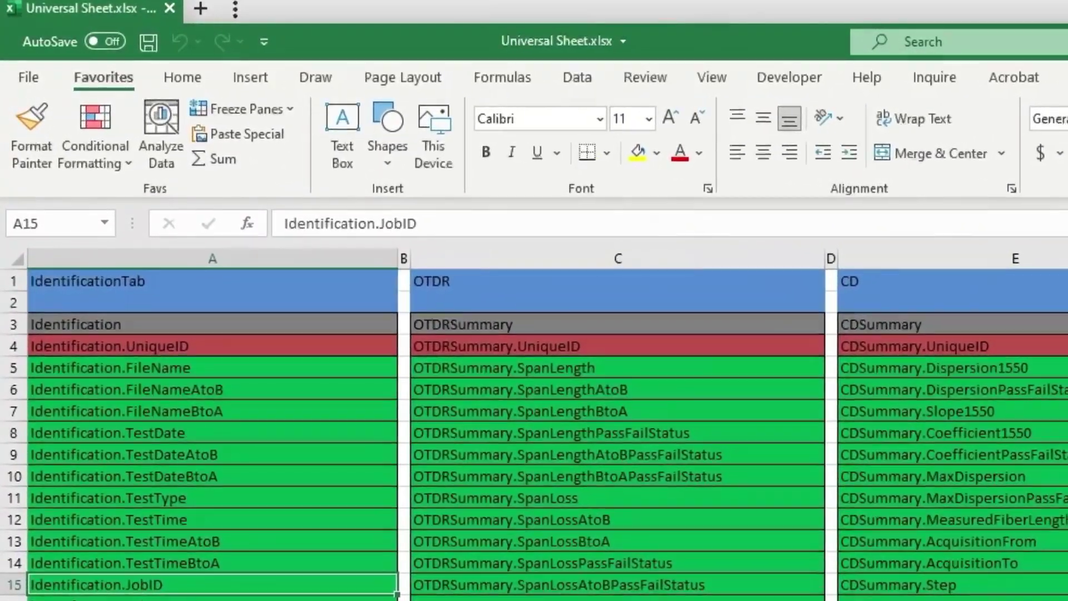
scroll(534, 434, down, 9)
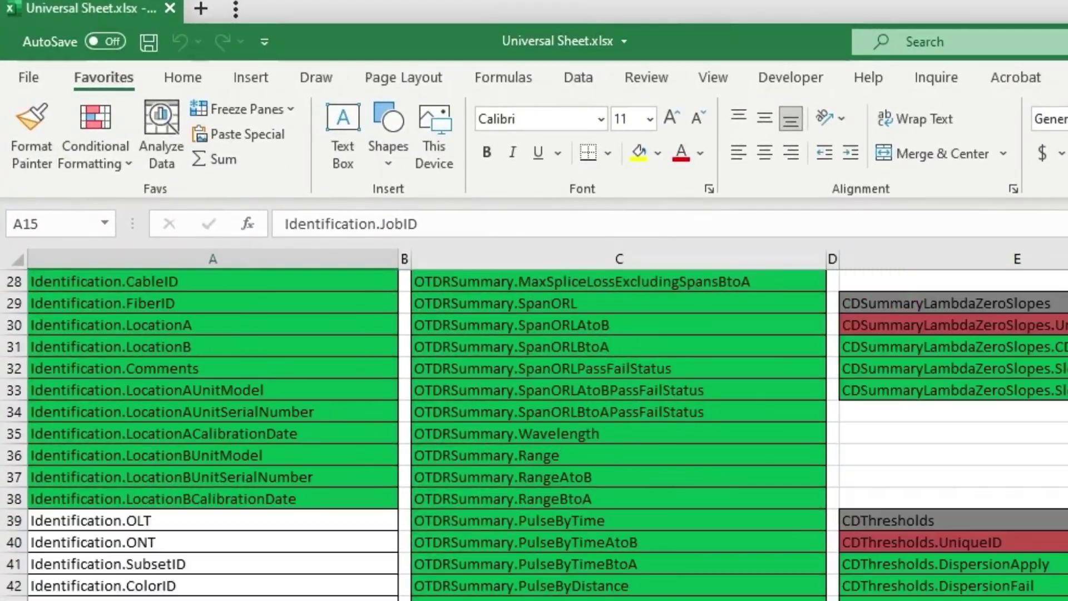
scroll(534, 434, down, 1)
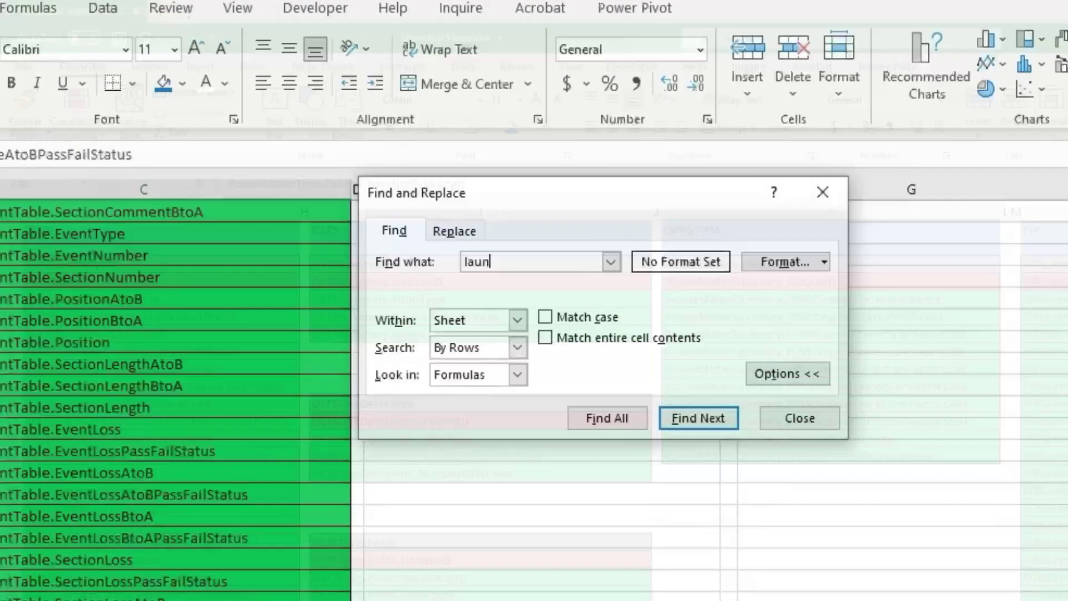
- Find the 'launch' tags and select the full OTDRSummary.ReceiveFiberLength name in cell C80
text(ch)
key(Return)
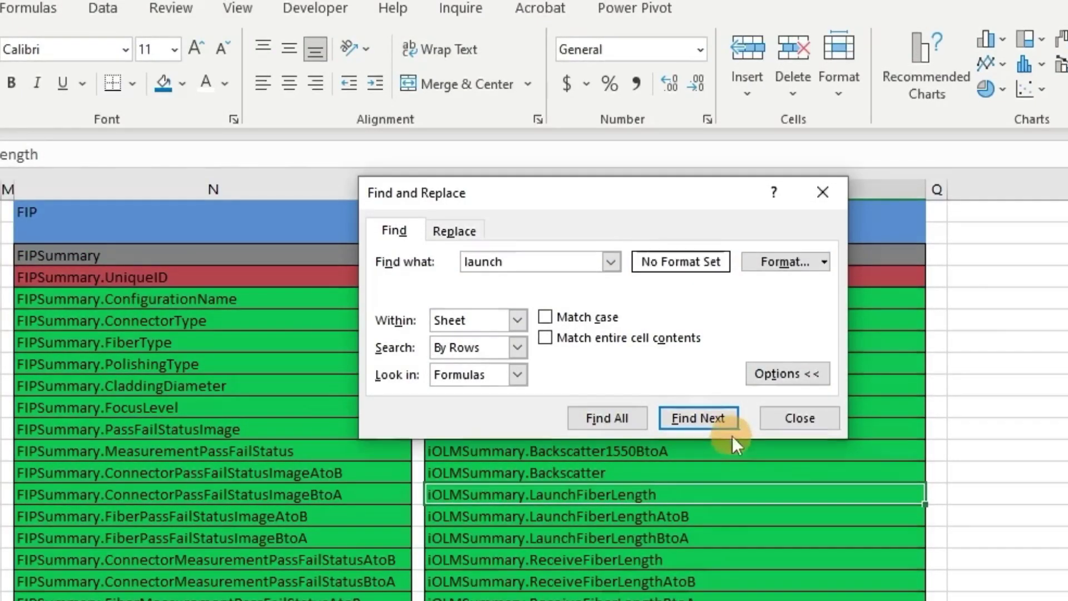
click(713, 421)
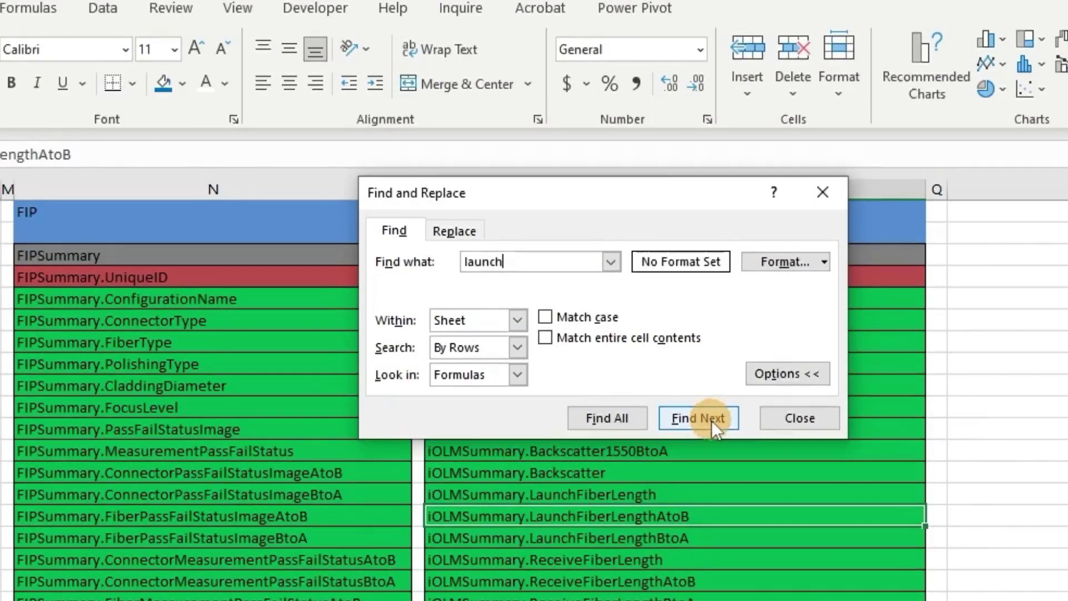
click(712, 421)
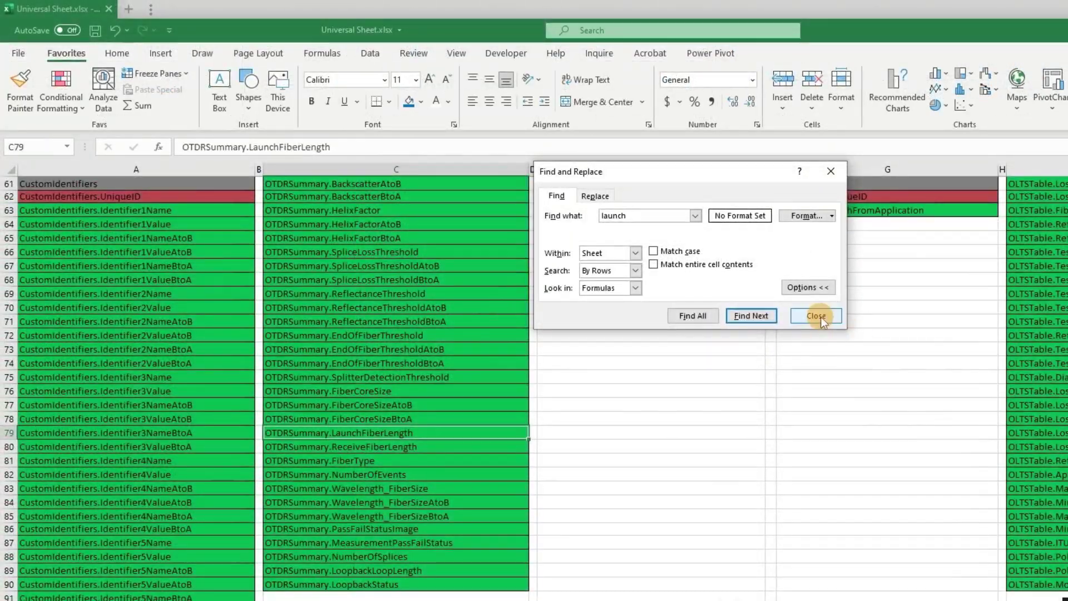
click(813, 314)
click(392, 445)
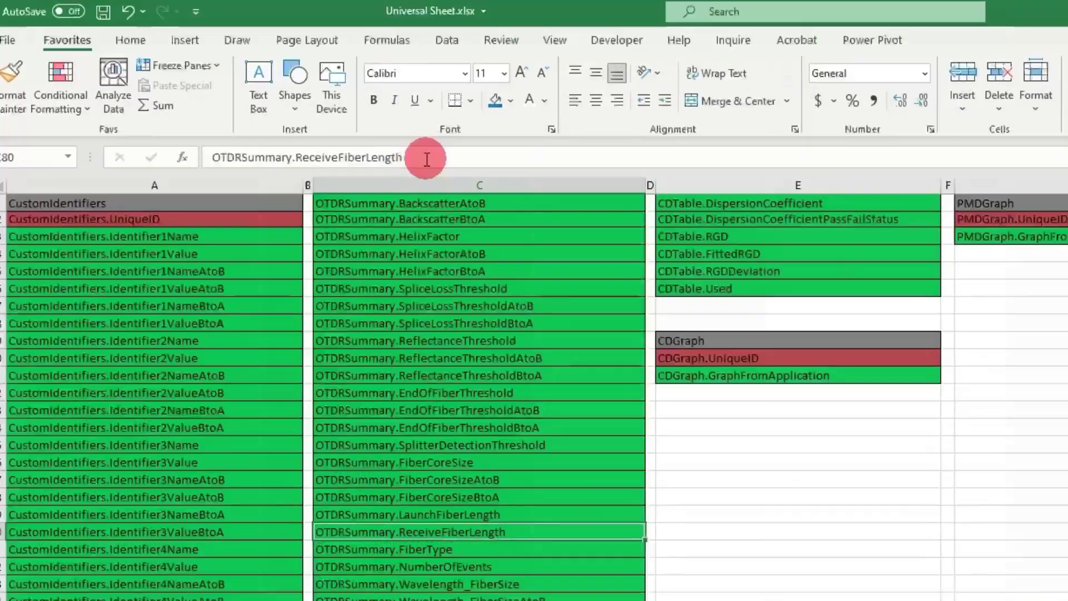
triple_click(427, 159)
key(ctrl+c)
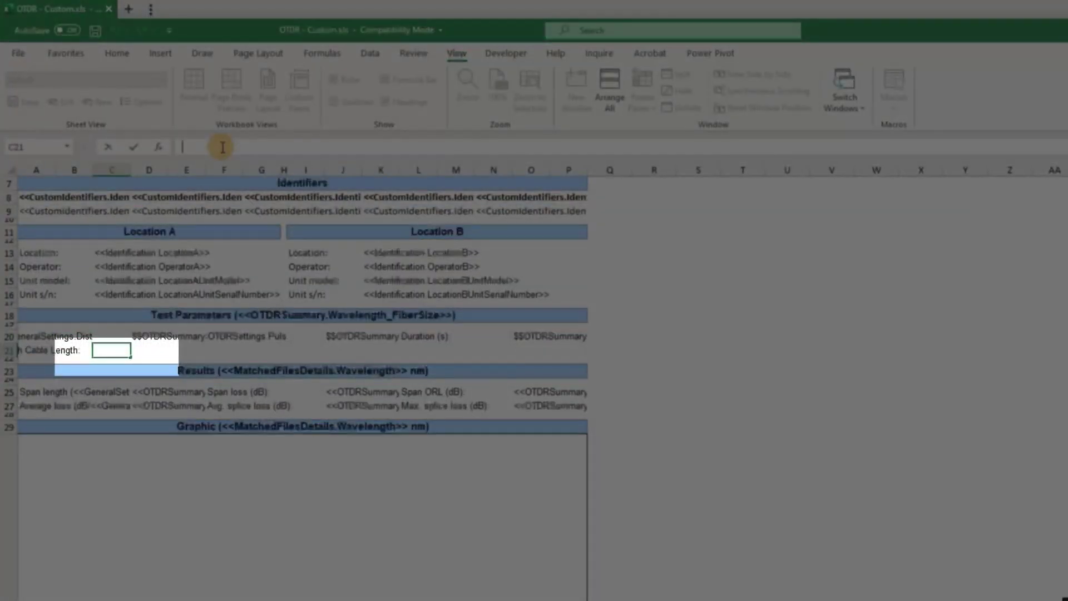
- Enter <<OTDRSummary.ReceiveFiberLength>> in cell C21 beside the Launch Cable Length label
click(222, 147)
text(<<)
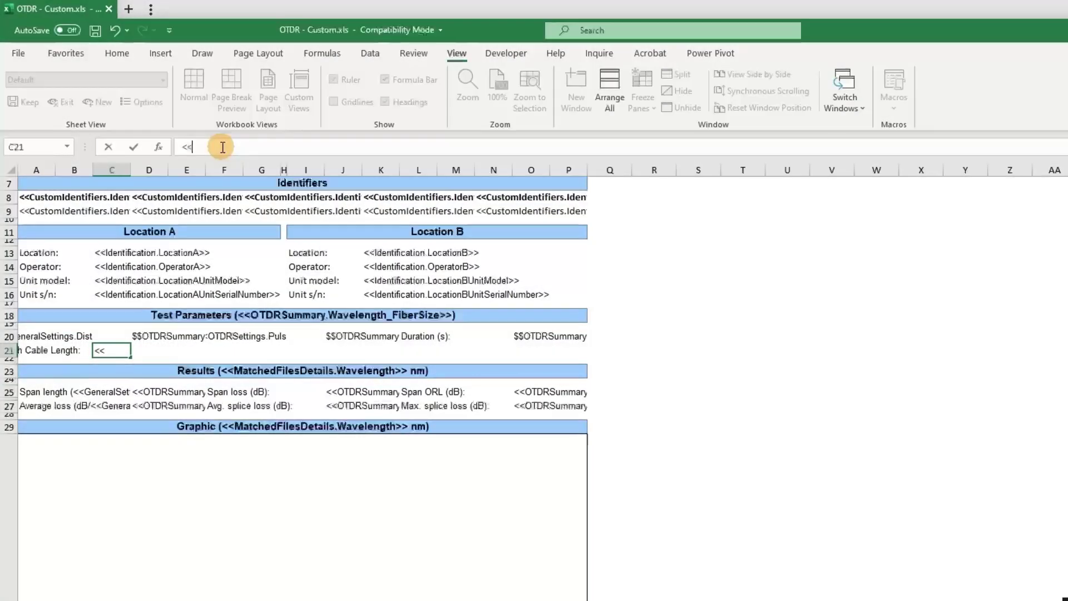
key(ctrl+v)
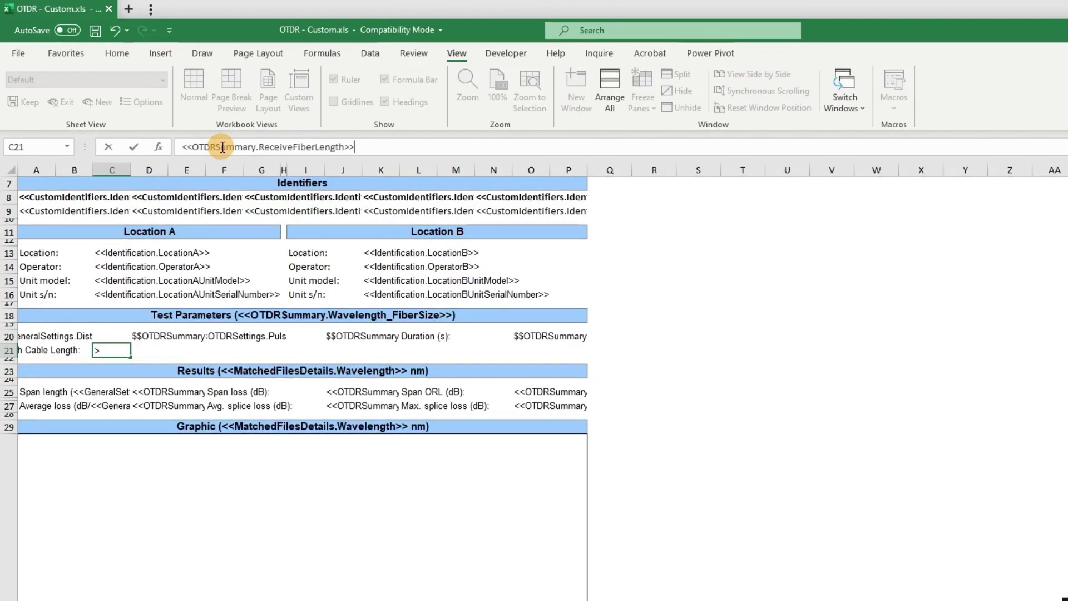
click(234, 406)
click(112, 351)
click(223, 147)
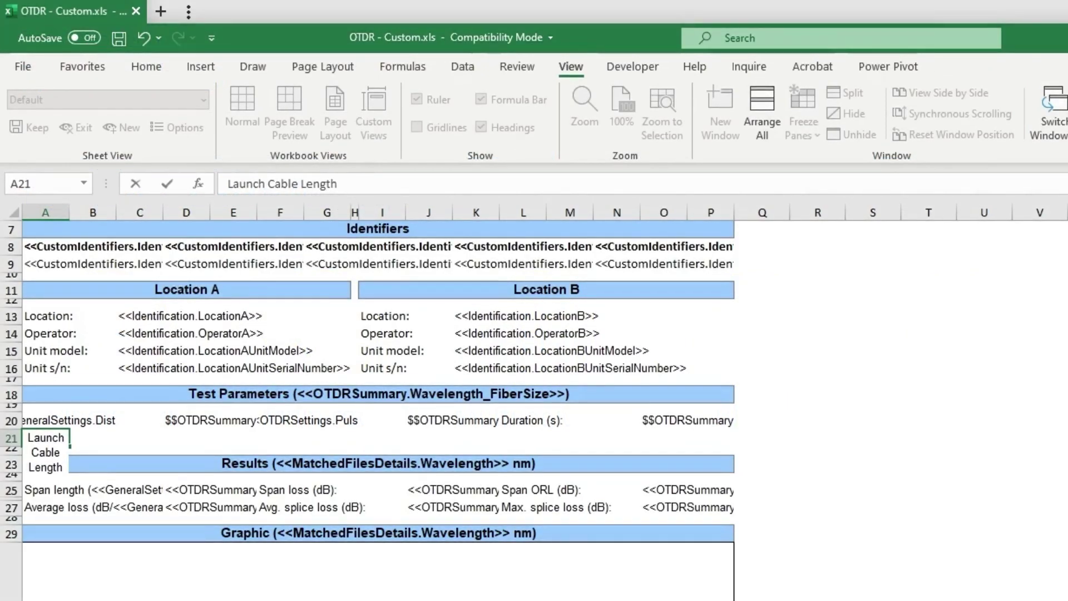
- Insert a new row 27 and delete rows 37–45 holding the Markers Information and Manual Measurements tables
text(:)
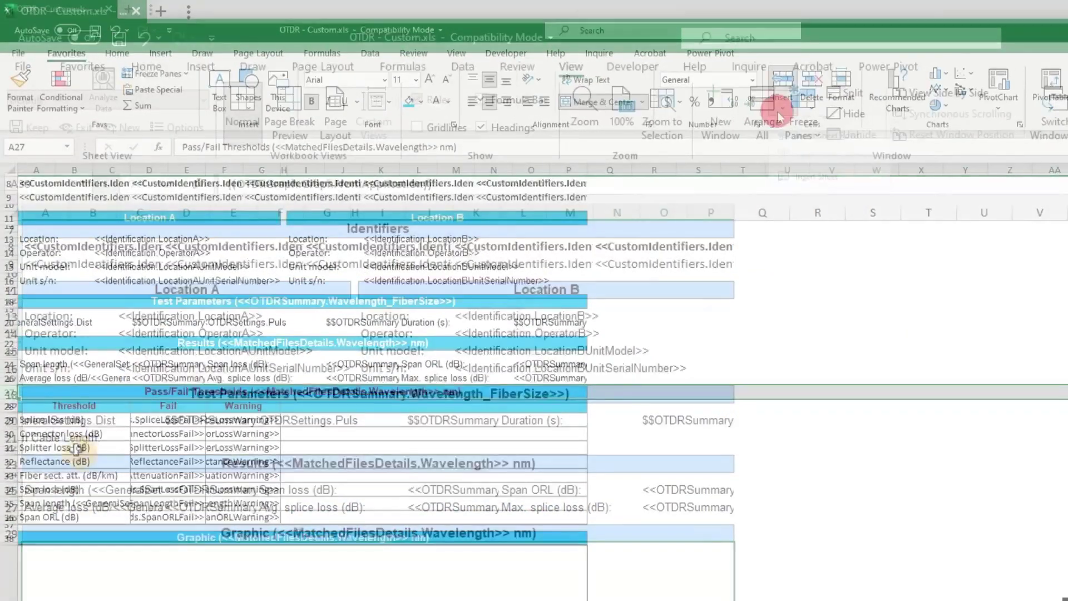
click(779, 112)
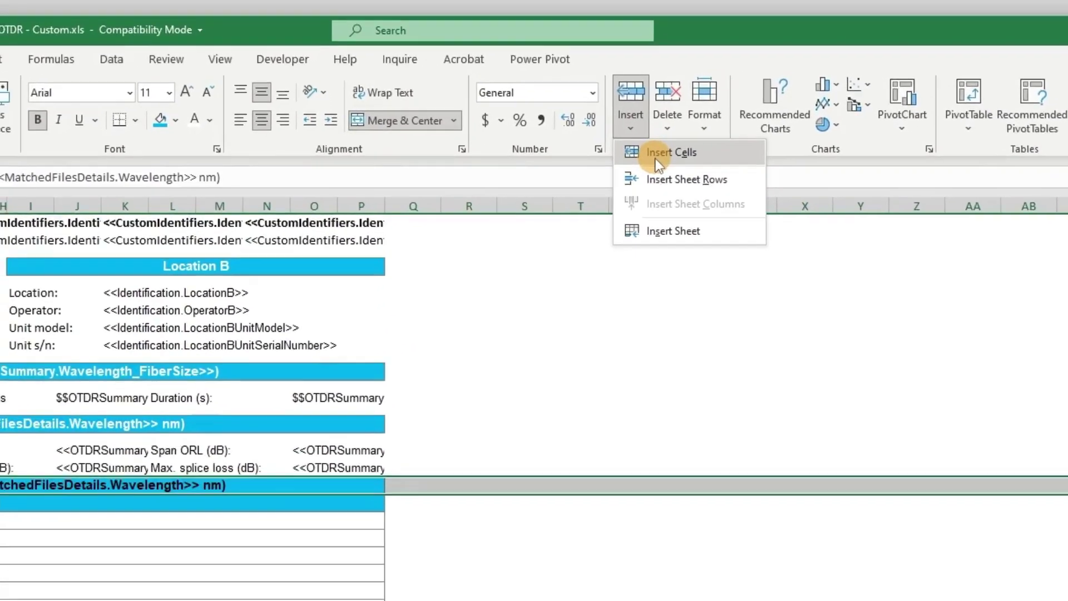
click(641, 162)
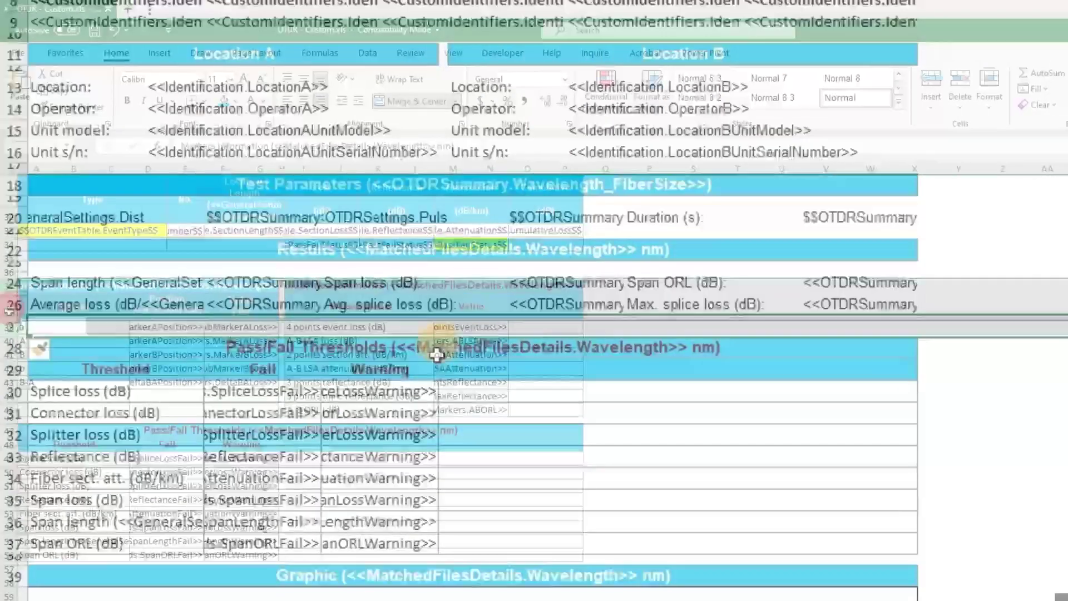
drag(10, 306, 8, 416)
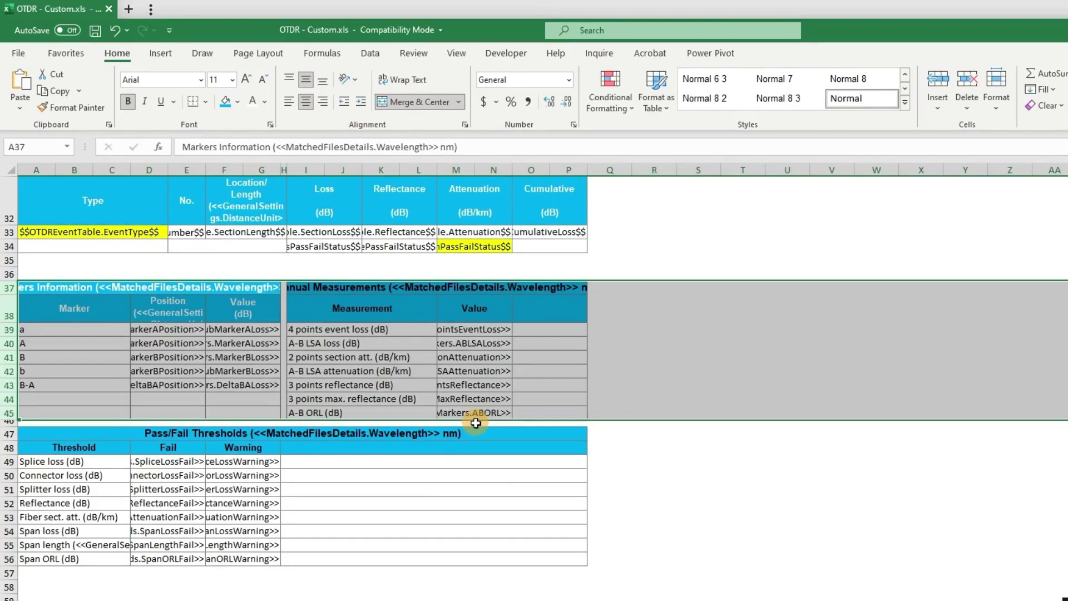
key(ctrl+minus)
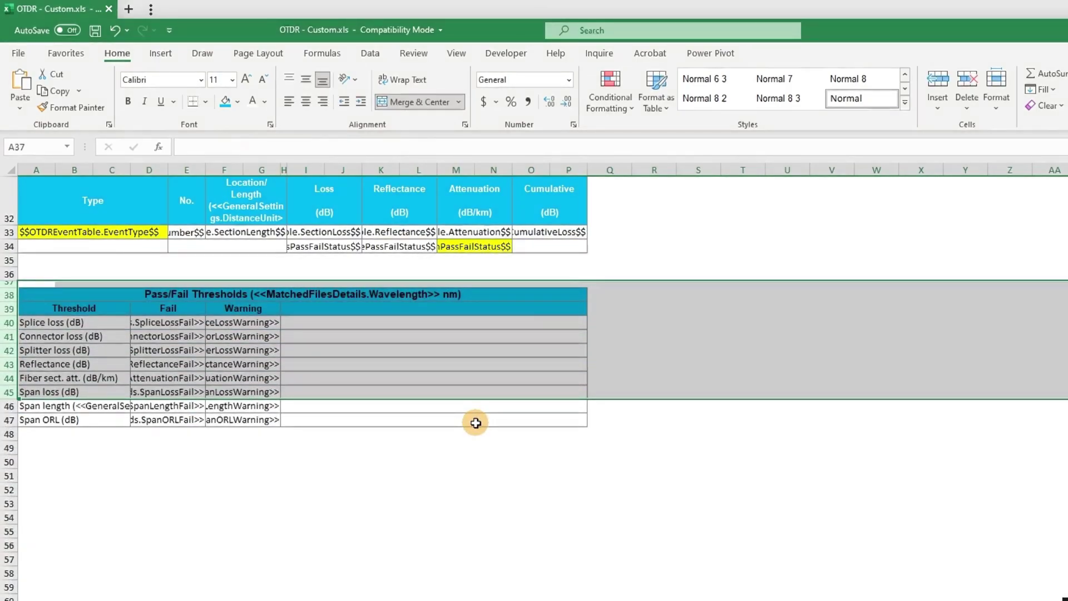
- Copy the Pass/Fail Thresholds rows 38–47 for insertion at row 27
click(186, 476)
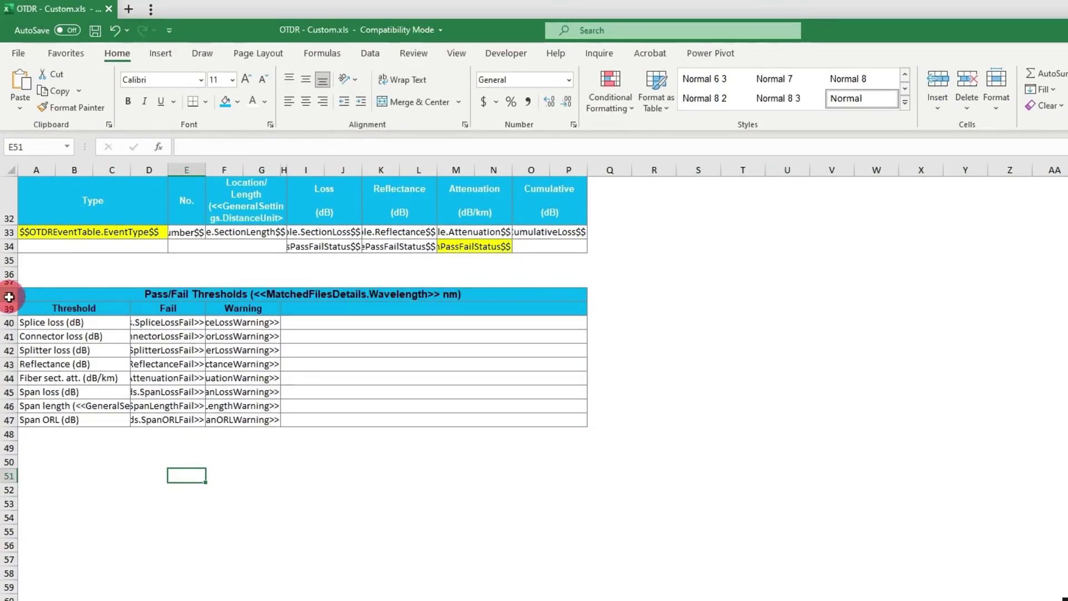
drag(9, 297, 10, 420)
key(ctrl+c)
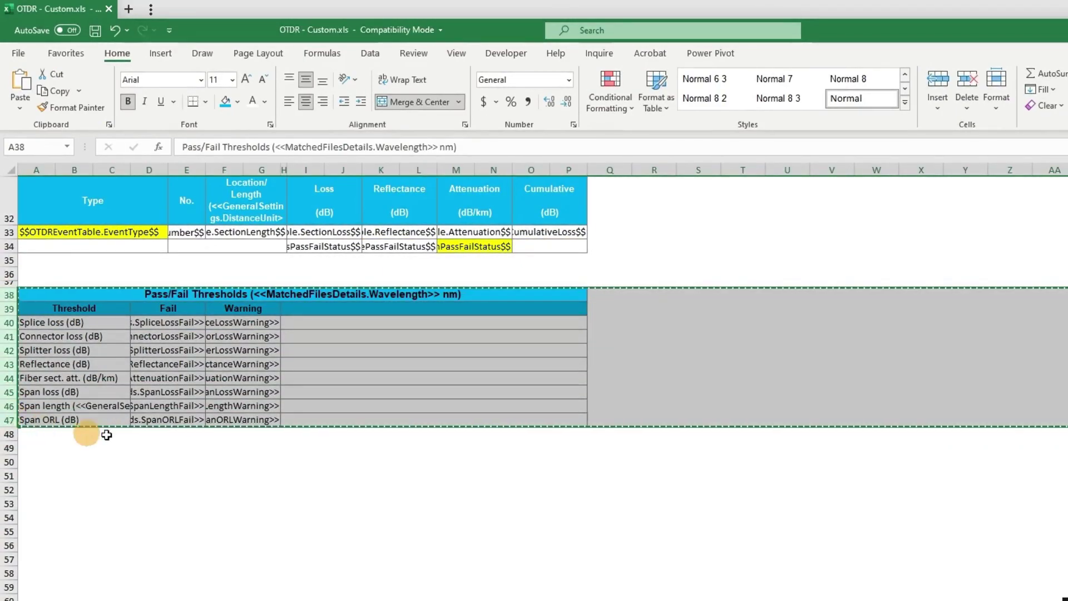
scroll(106, 435, up, 3)
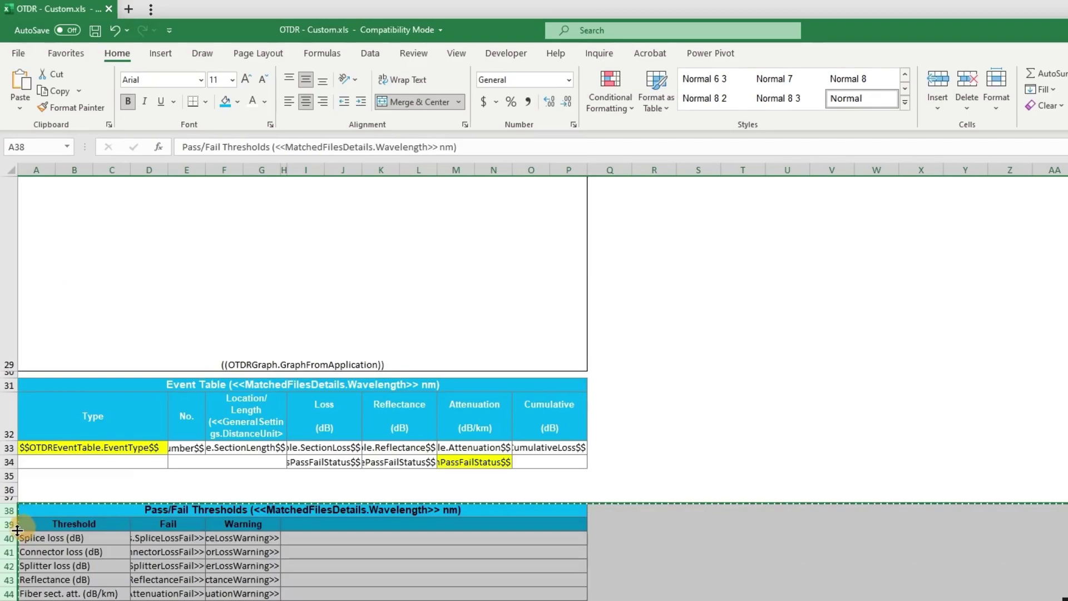
drag(17, 530, 16, 595)
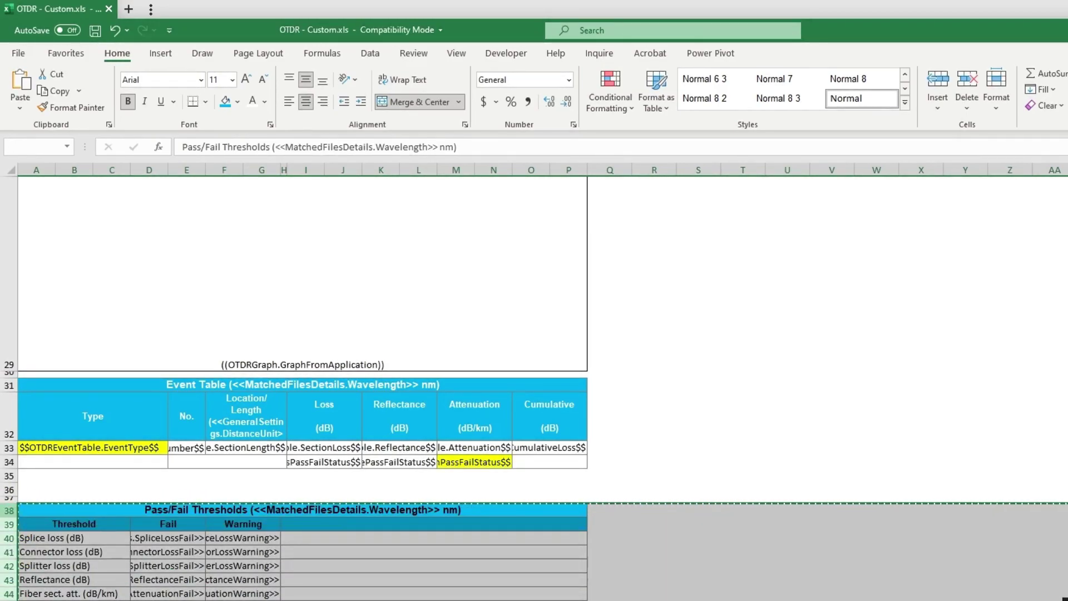
scroll(211, 528, up, 7)
right_click(9, 387)
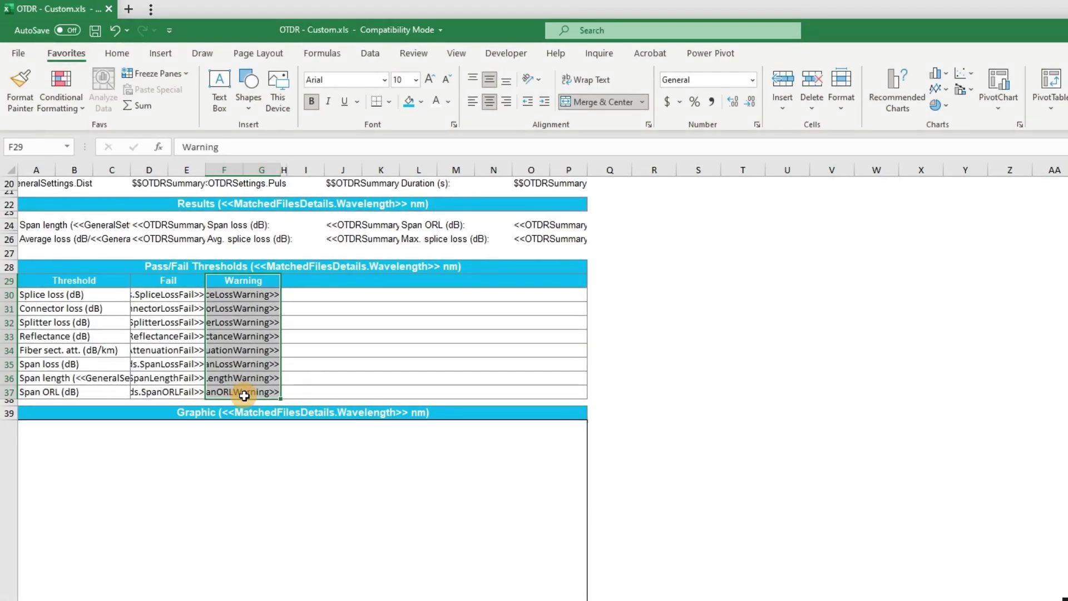
- Delete the Warning column cells F29:G37, shifting cells left, and check loss cells I33–I34
key(ctrl+minus)
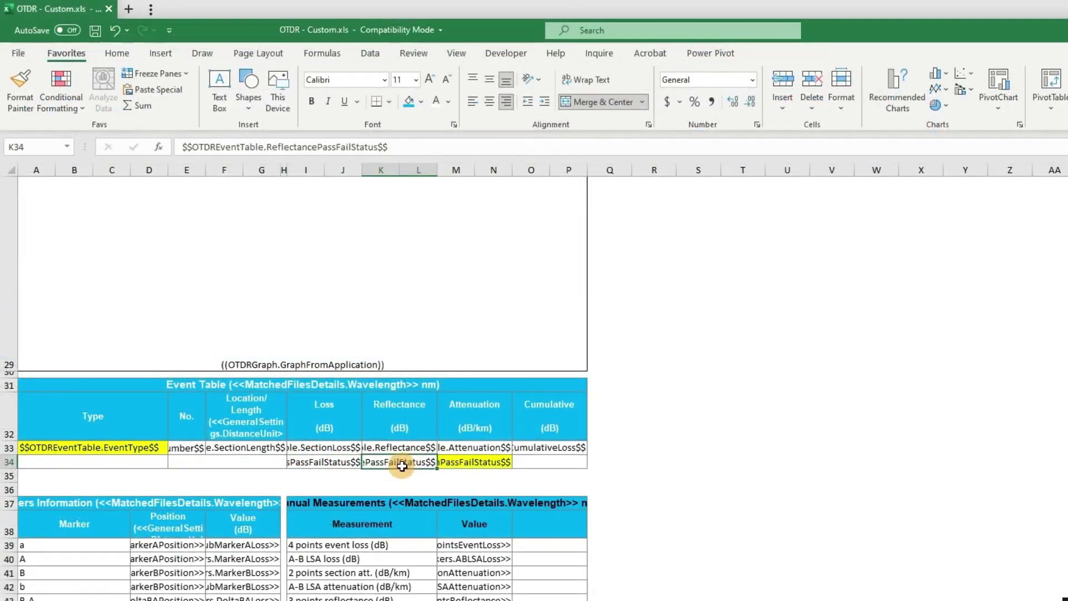
click(349, 466)
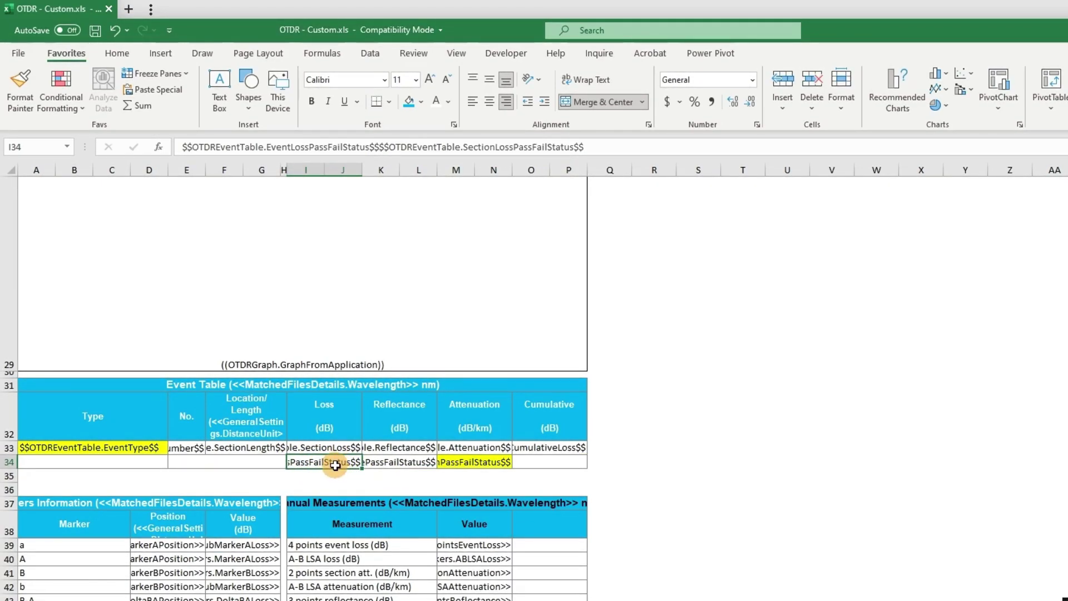
click(341, 447)
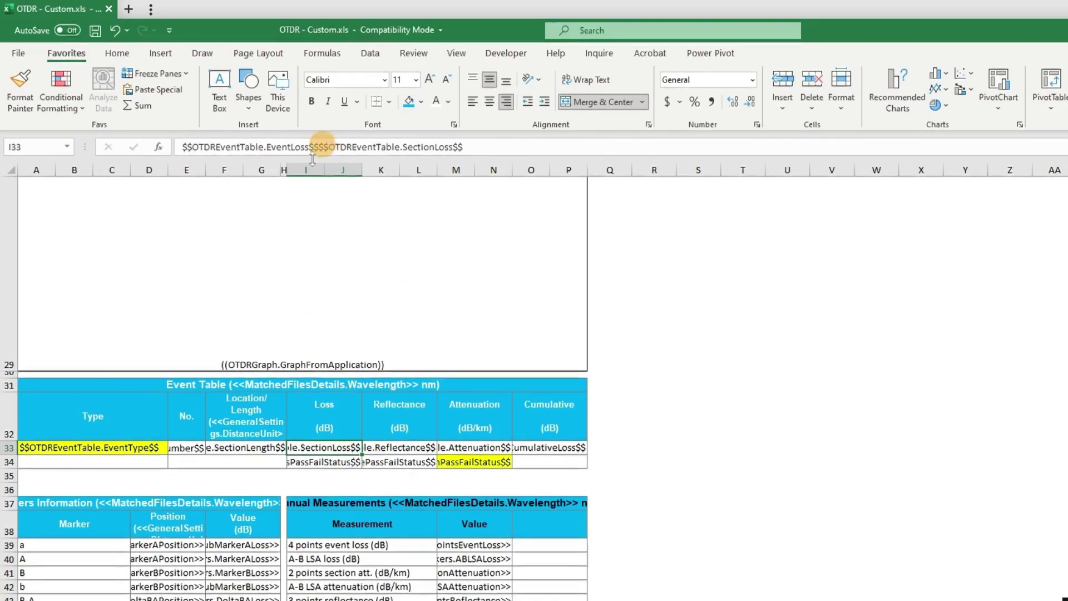
- Review the conditional formatting rules applied to section loss cell I33
click(117, 53)
click(606, 111)
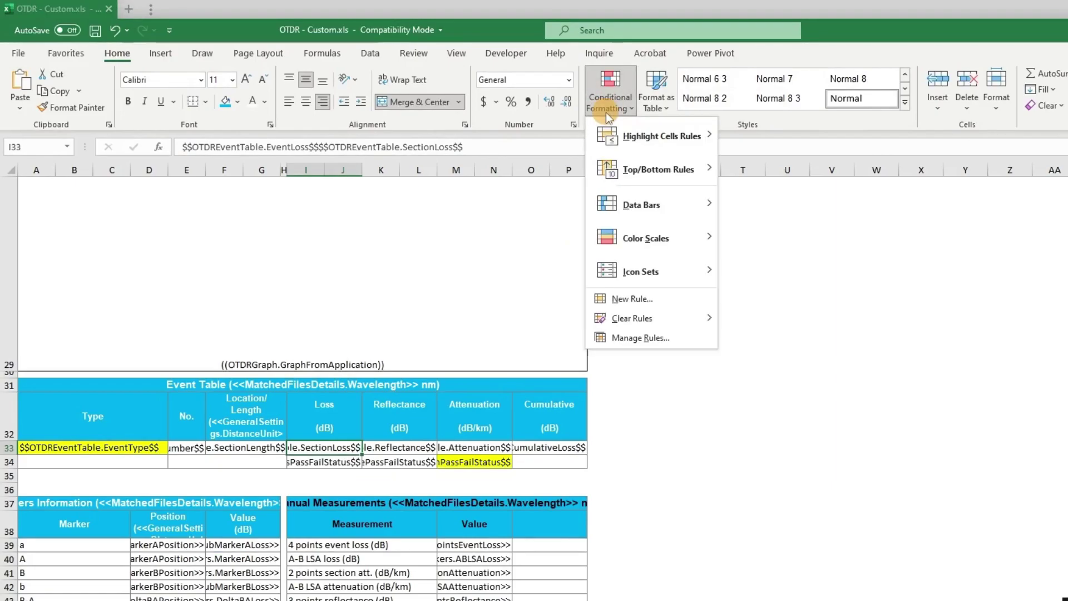
click(647, 337)
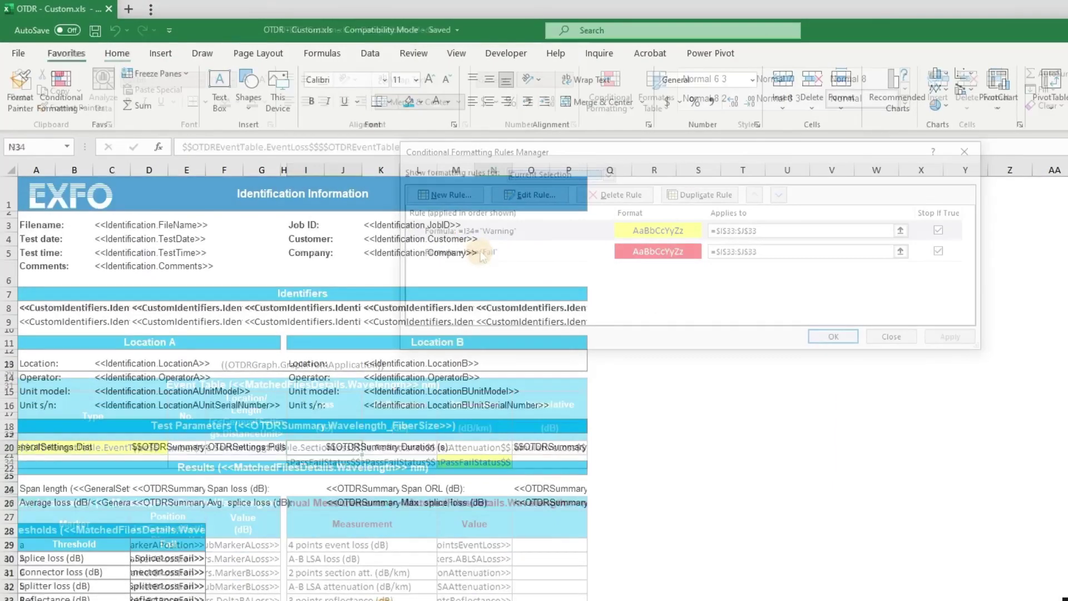
- Change the Configurations sheet's B11 range so it starts at $A$44
scroll(300, 390, down, 5)
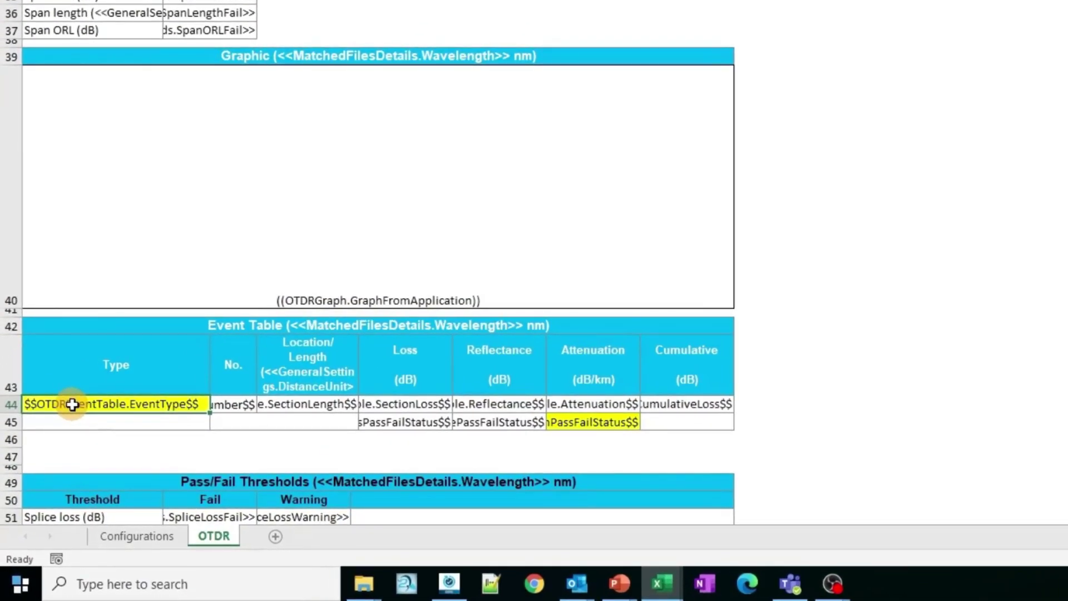
click(141, 538)
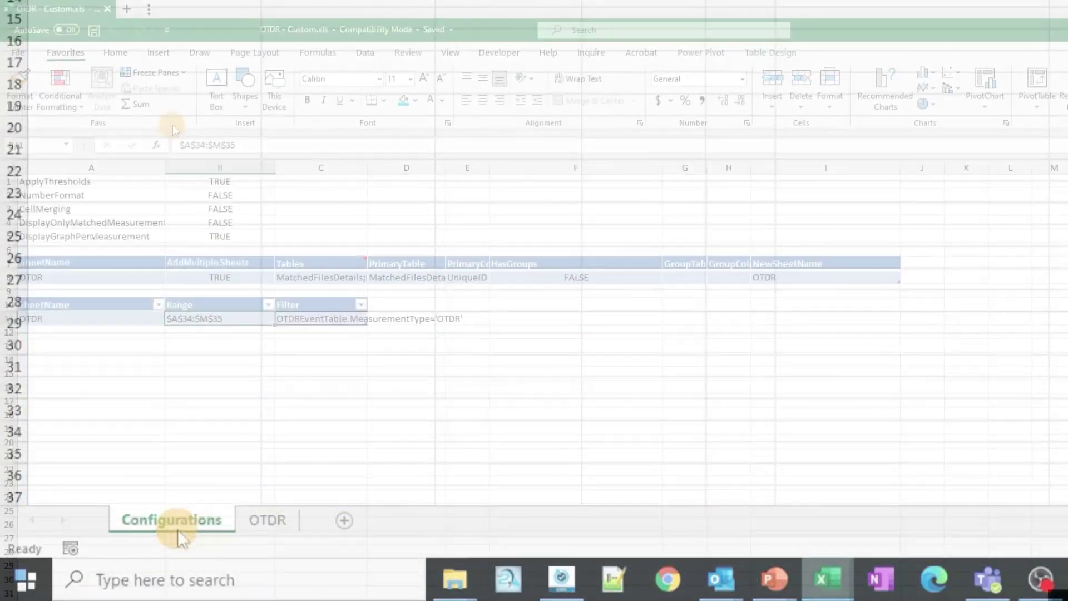
click(196, 144)
key(Delete)
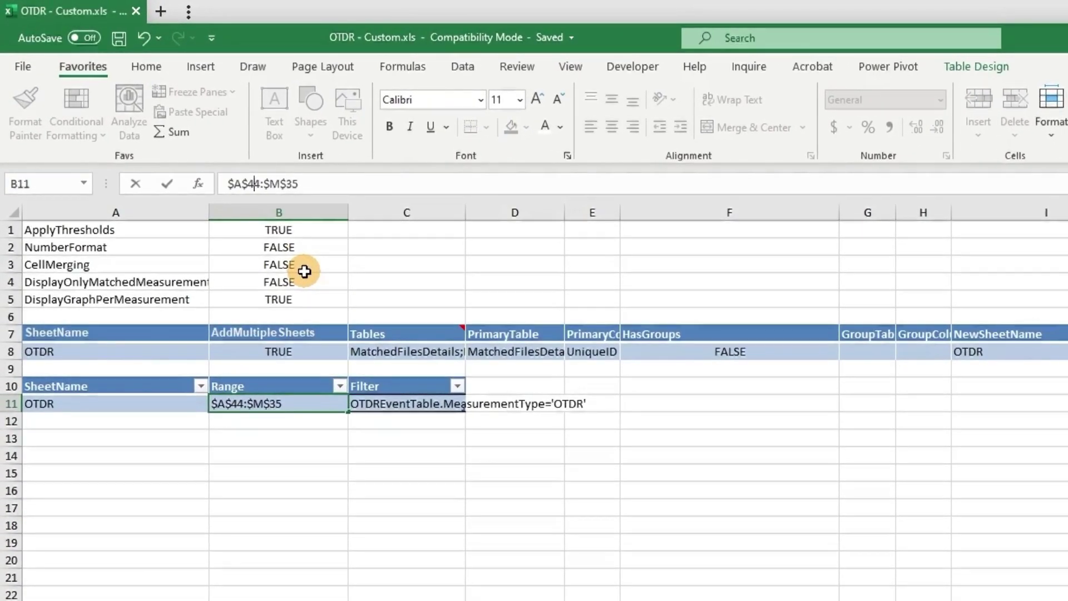
text(4)
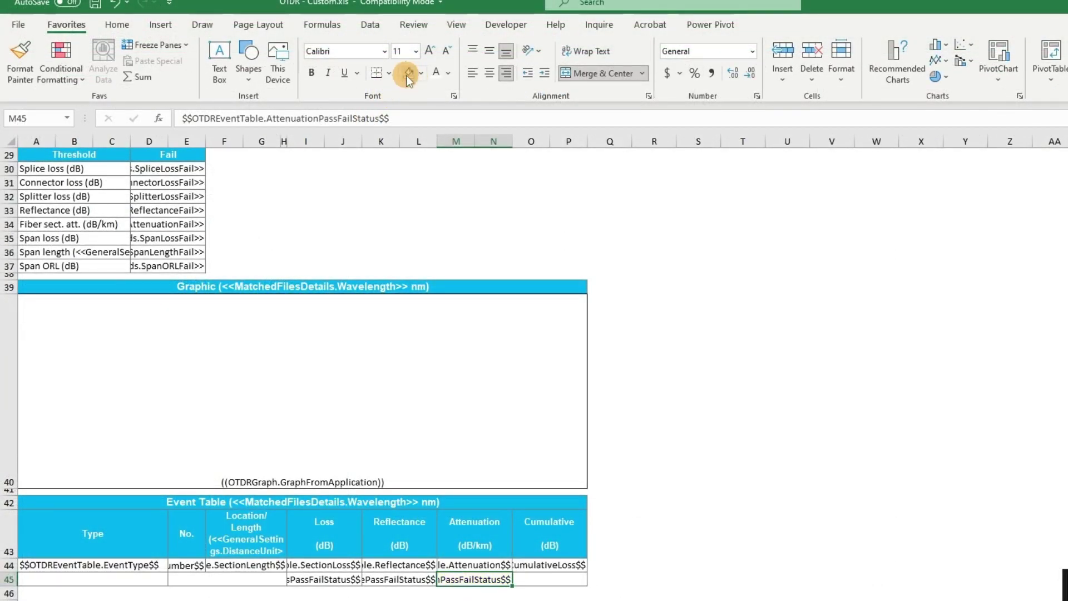
- Hide row 45 on the OTDR sheet and save the workbook
click(259, 579)
click(4, 579)
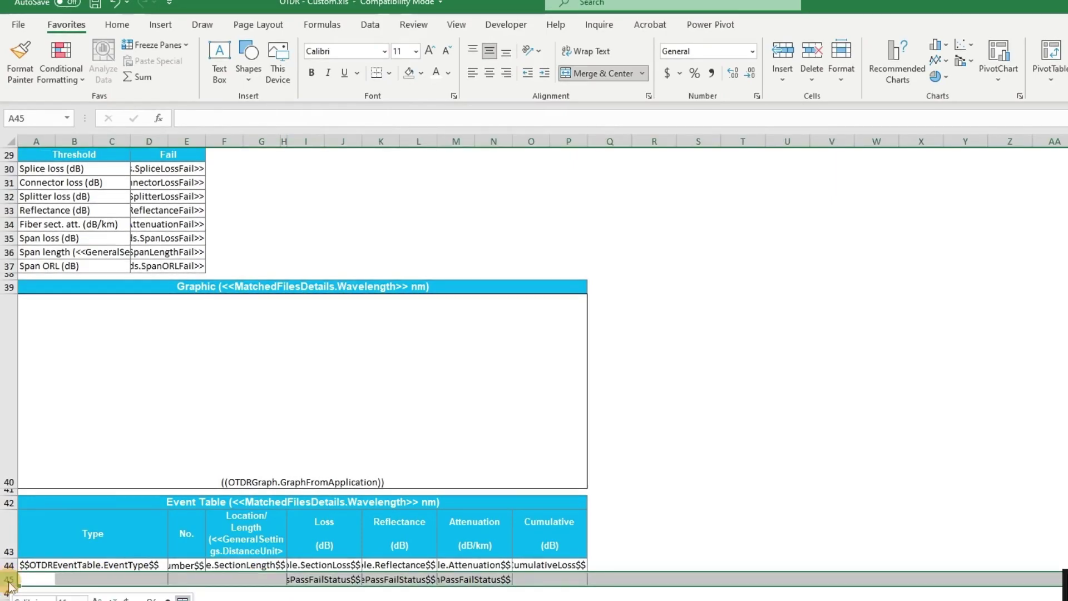
right_click(5, 580)
click(78, 549)
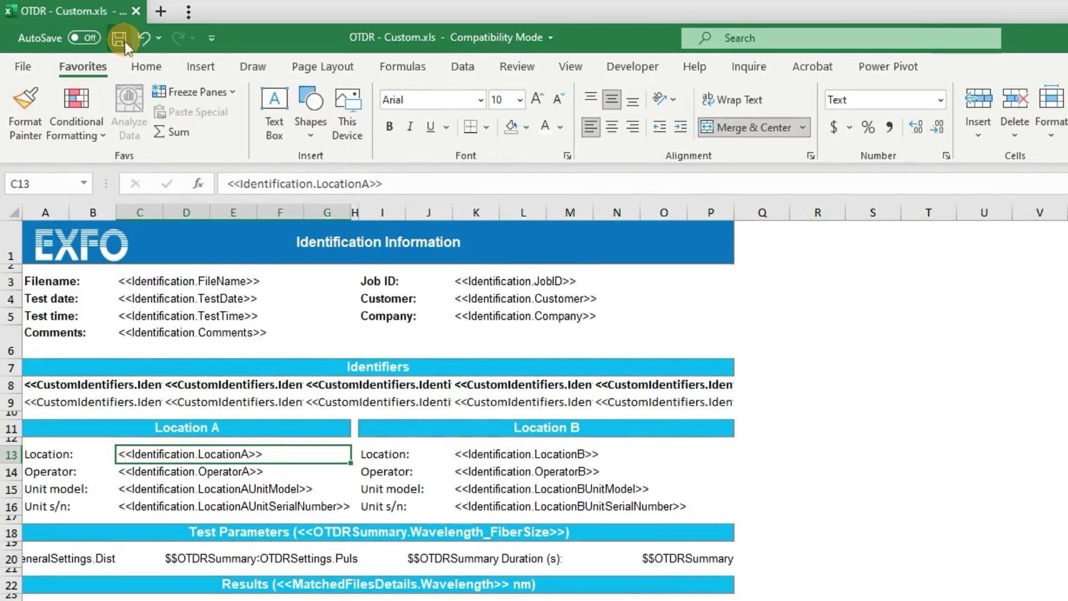
click(119, 38)
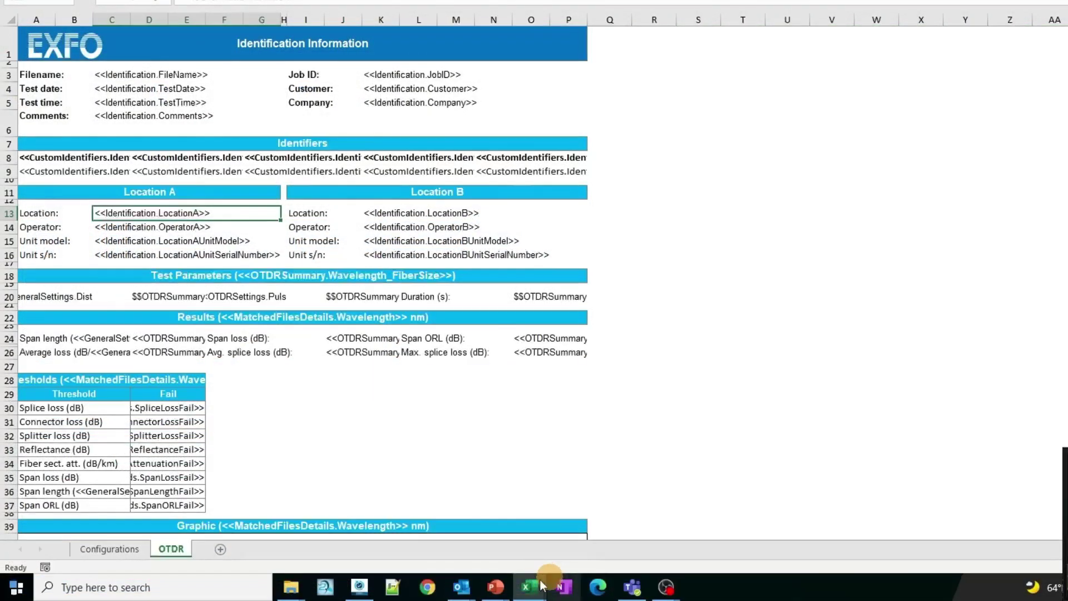
- In FastReporter 3, generate an Excel report from the OTDR - Custom template, replacing the existing Downloads file
click(364, 591)
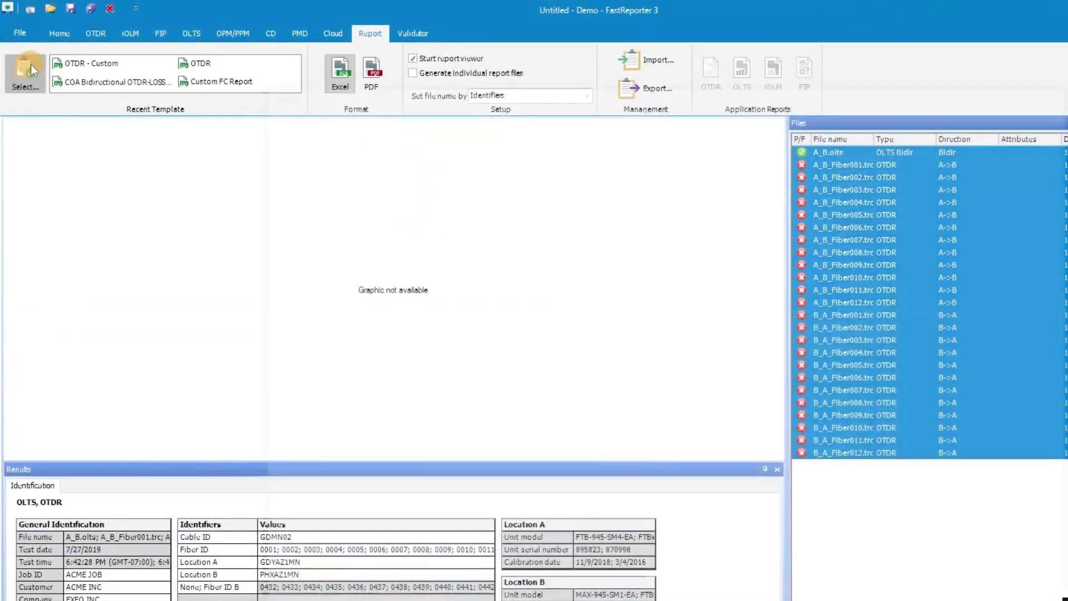
click(31, 64)
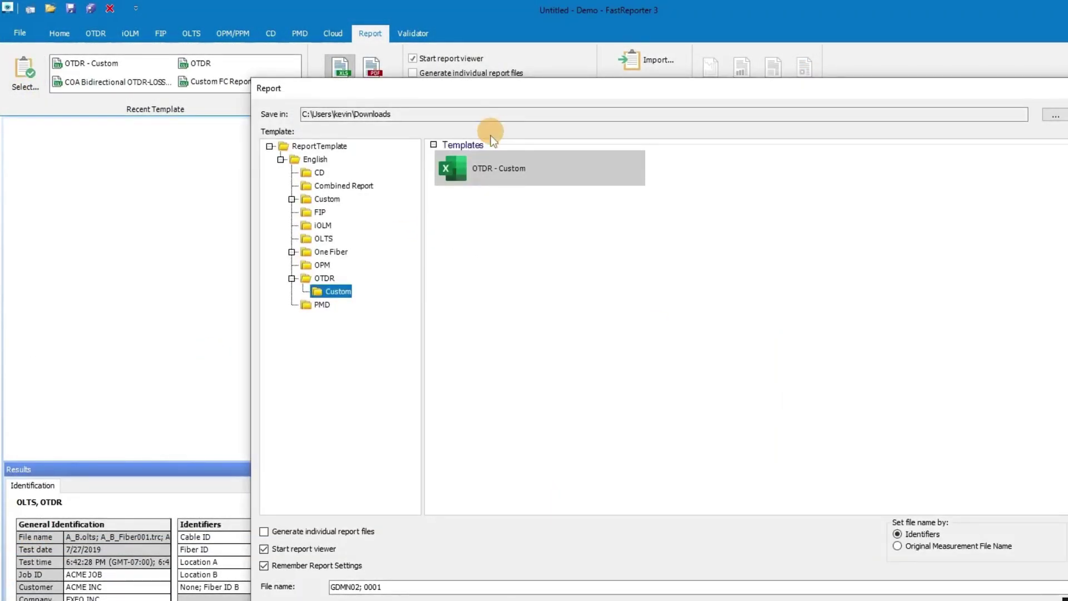
click(505, 166)
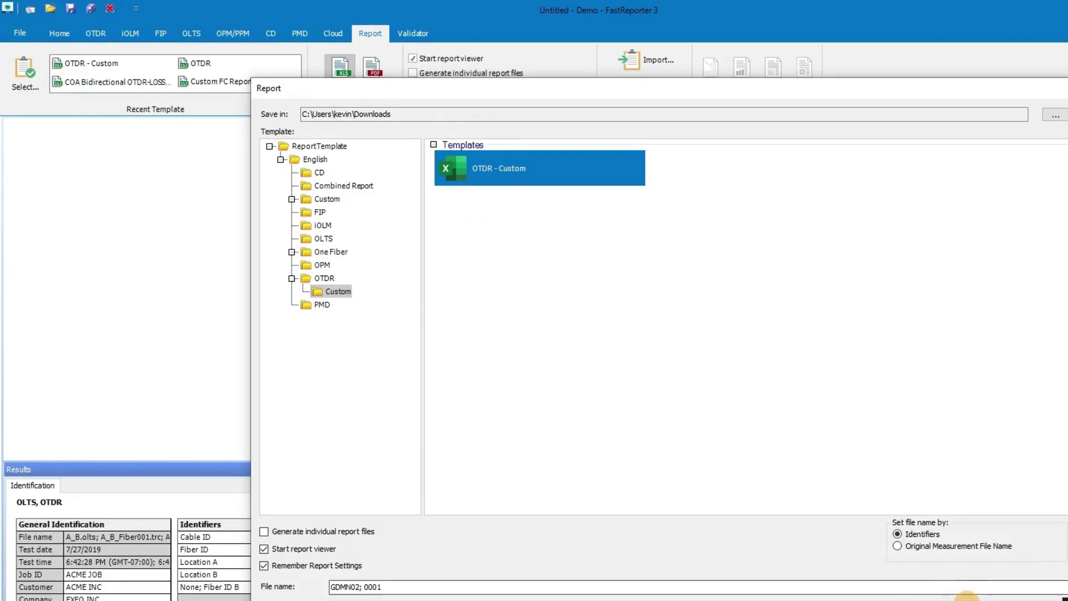
key(Return)
click(722, 420)
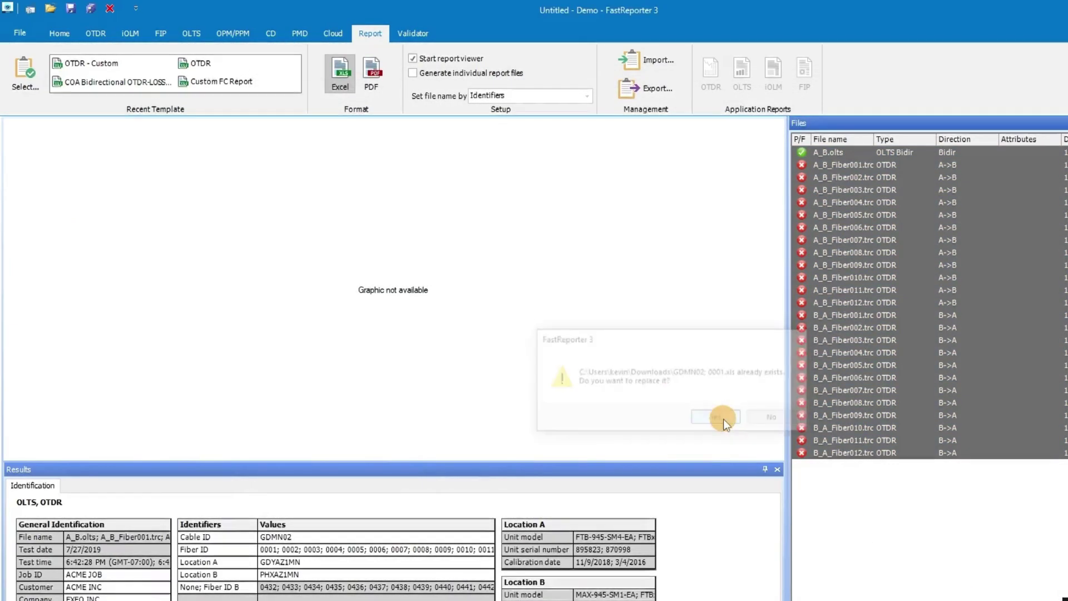